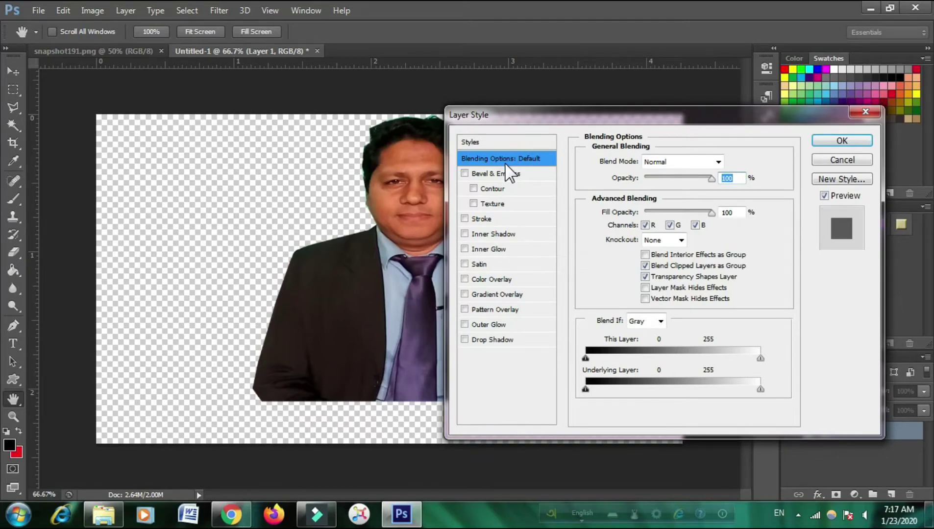
Step: Move the Layer Style dialog aside and return to the blank Untitled-1 document's empty Layer 1
{"action": "left_click_drag", "start_coordinate": [572, 118], "coordinate": [693, 121]}
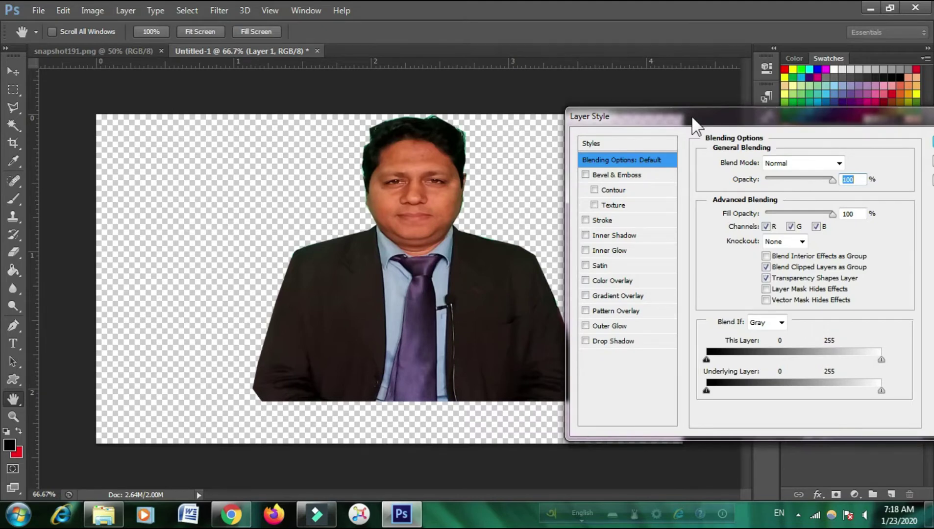
{"action": "left_click_drag", "start_coordinate": [695, 126], "coordinate": [670, 111]}
{"action": "left_click", "coordinate": [568, 189]}
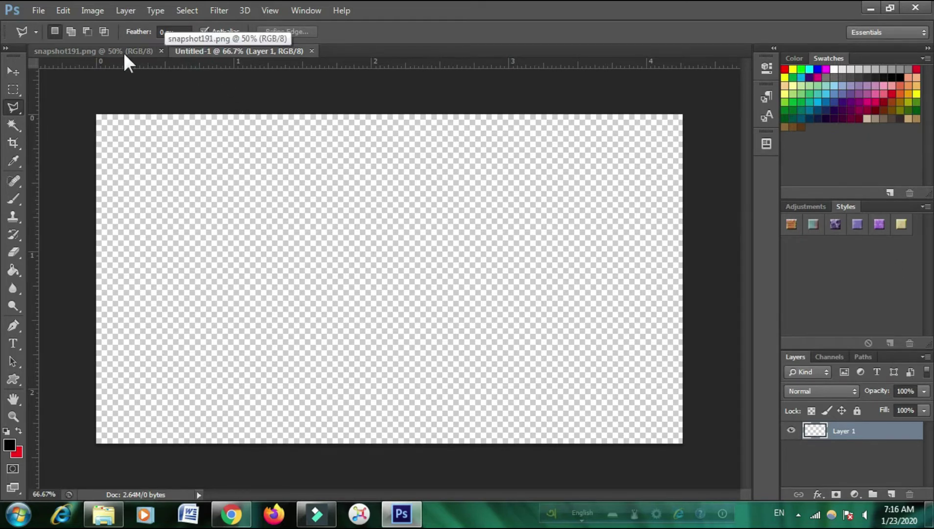
Step: Drag the selected man from snapshot191.png into the Untitled-1 document with the Move tool
{"action": "left_click", "coordinate": [106, 51]}
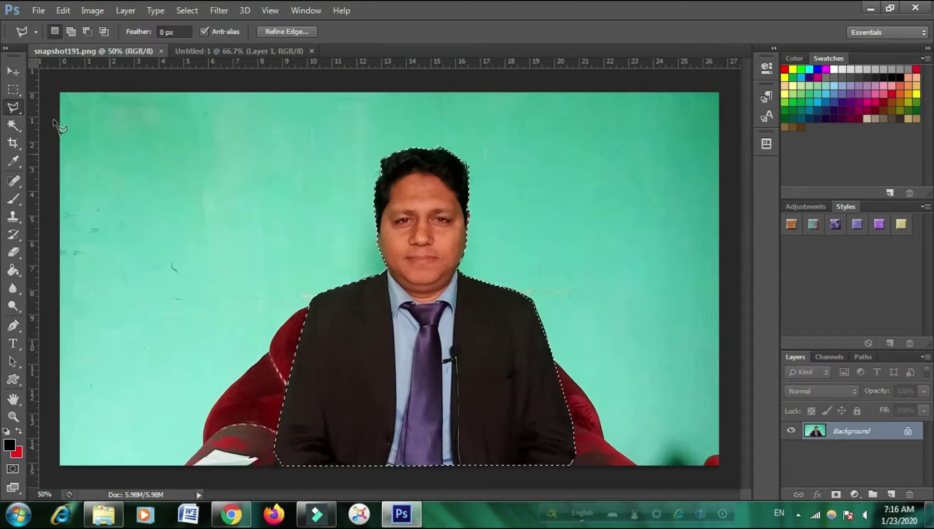
{"action": "left_click", "coordinate": [18, 71]}
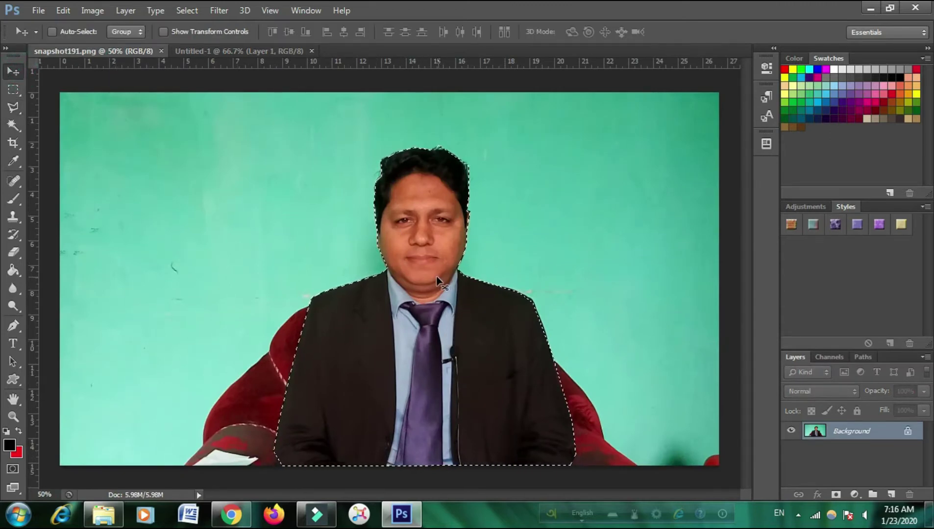
{"action": "mouse_move", "coordinate": [433, 271]}
{"action": "left_mouse_down"}
{"action": "mouse_move", "coordinate": [284, 56]}
{"action": "mouse_move", "coordinate": [416, 288]}
{"action": "mouse_move", "coordinate": [410, 242]}
{"action": "left_mouse_up"}
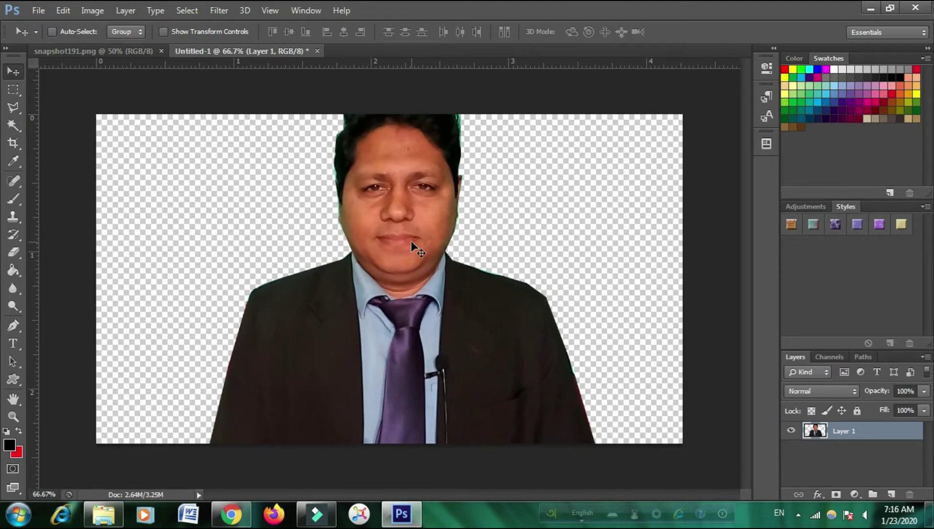
Step: Free-transform the man to about W 81.63% and H 67.24%, centred on the canvas
{"action": "key", "text": "ctrl+t"}
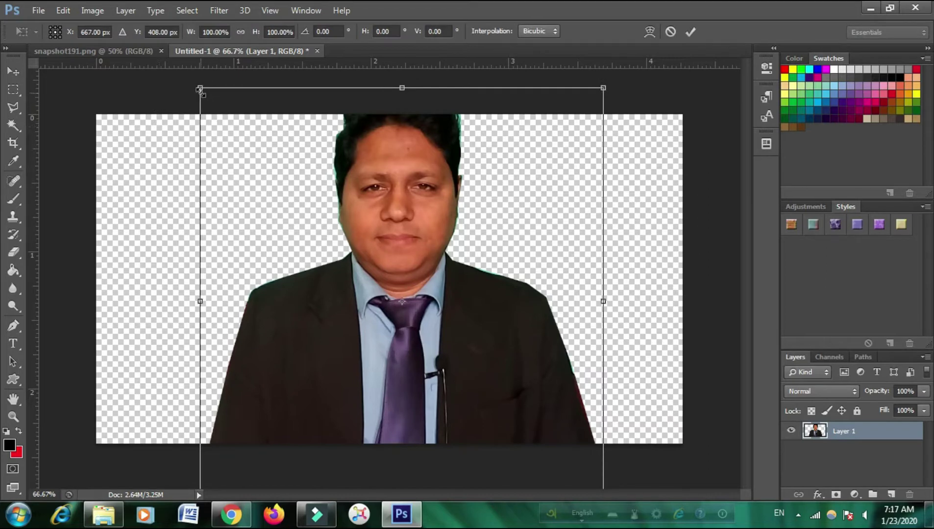
{"action": "left_click_drag", "start_coordinate": [200, 88], "coordinate": [313, 282]}
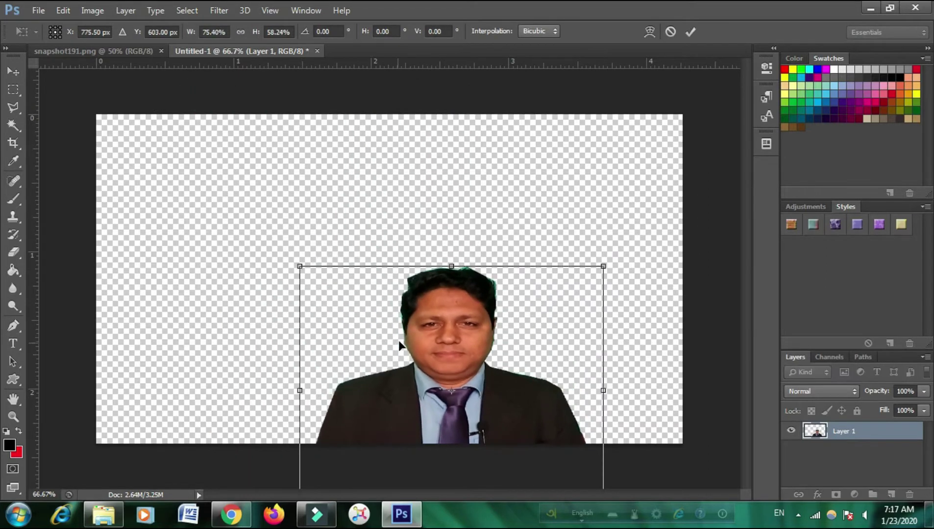
{"action": "mouse_move", "coordinate": [399, 340]}
{"action": "left_mouse_down"}
{"action": "mouse_move", "coordinate": [399, 262]}
{"action": "mouse_move", "coordinate": [352, 191]}
{"action": "left_mouse_up"}
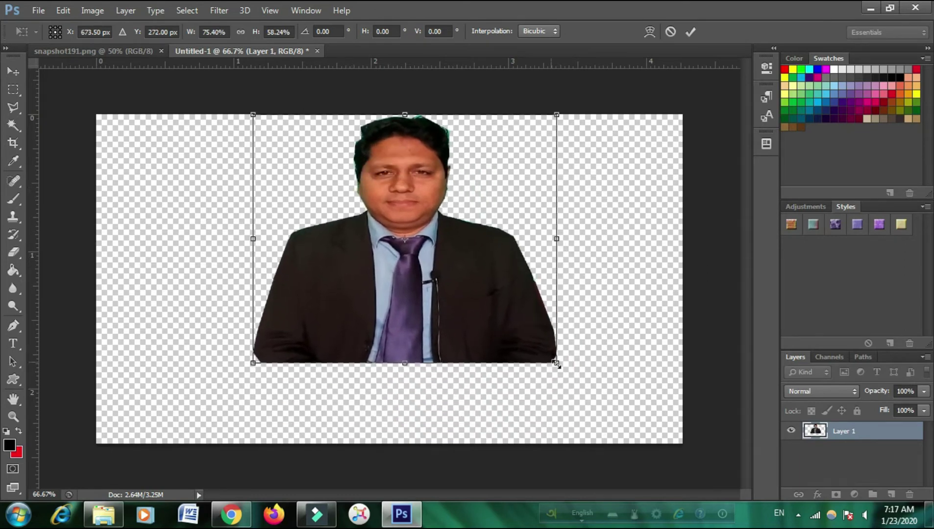
{"action": "left_click_drag", "start_coordinate": [555, 362], "coordinate": [580, 398]}
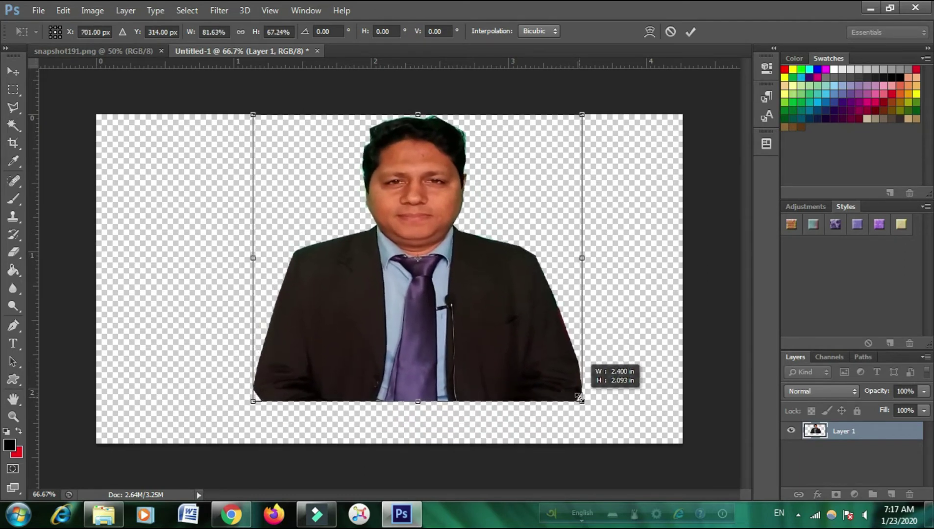
{"action": "left_click", "coordinate": [12, 70]}
Step: Apply the man's new size and open Layer Style for Layer 1
{"action": "left_click", "coordinate": [417, 203]}
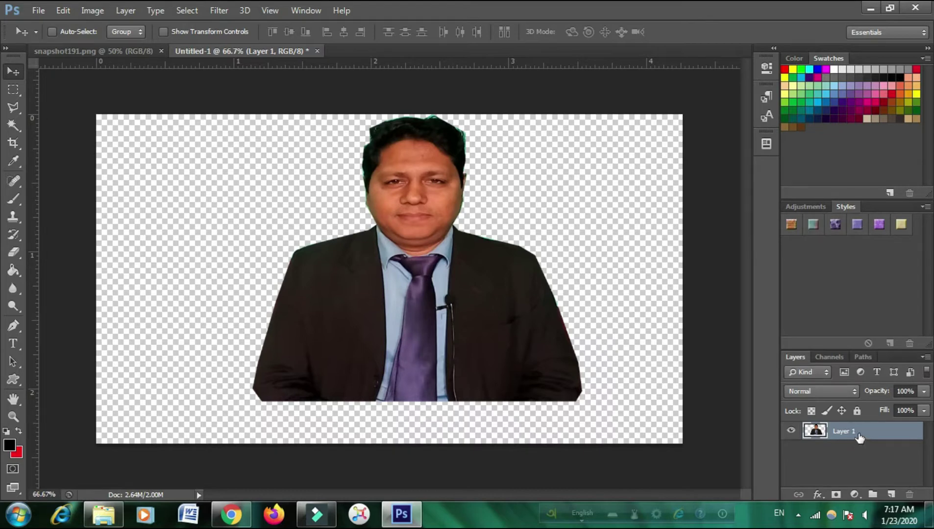
{"action": "double_click", "coordinate": [859, 434]}
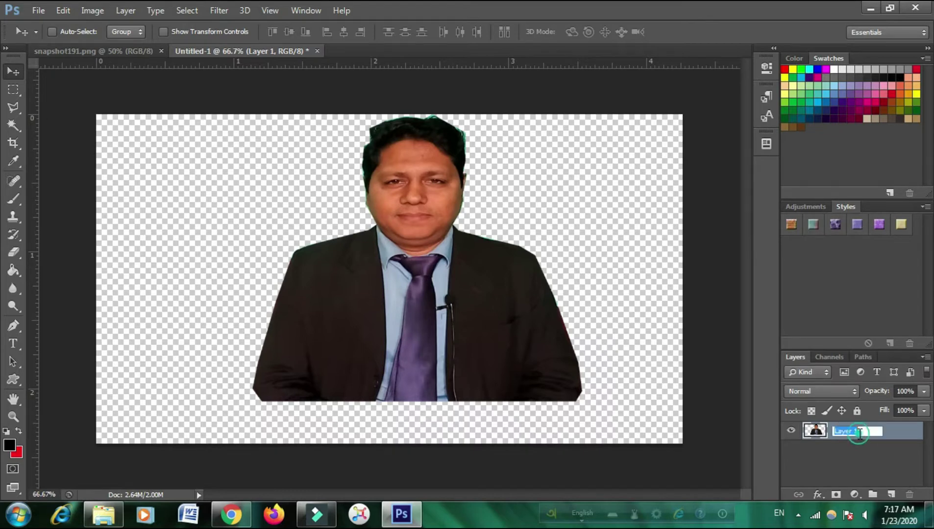
{"action": "left_click", "coordinate": [894, 437]}
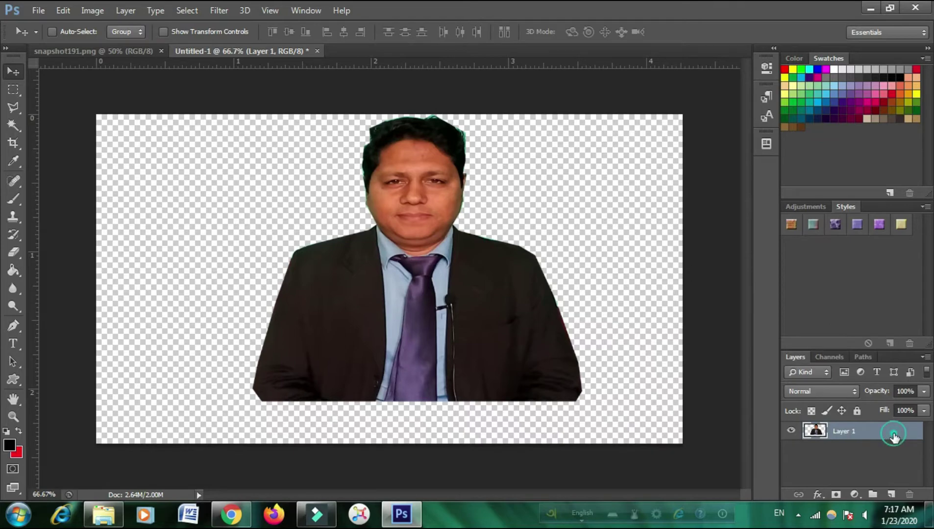
{"action": "double_click", "coordinate": [896, 435]}
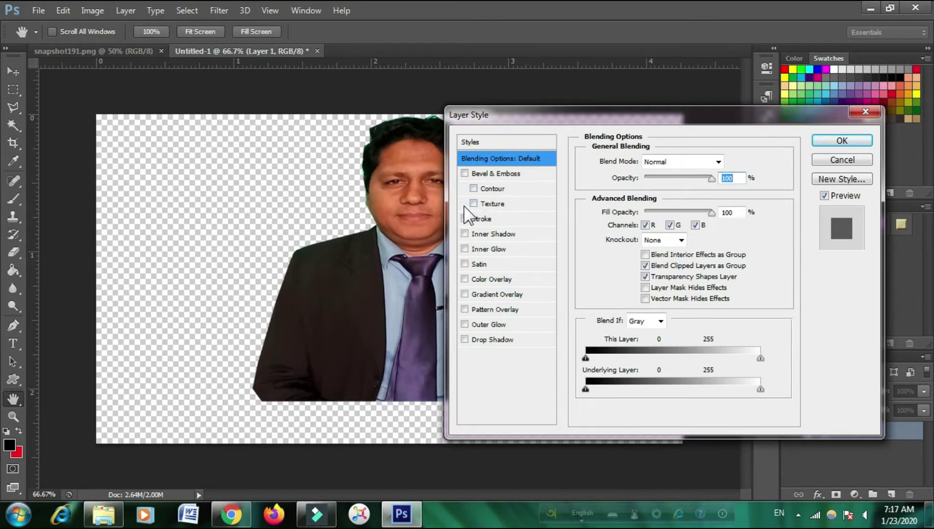
Step: Enable Bevel & Emboss on Layer 1, trying lower opacity before restoring 100%
{"action": "left_click_drag", "start_coordinate": [571, 116], "coordinate": [695, 106]}
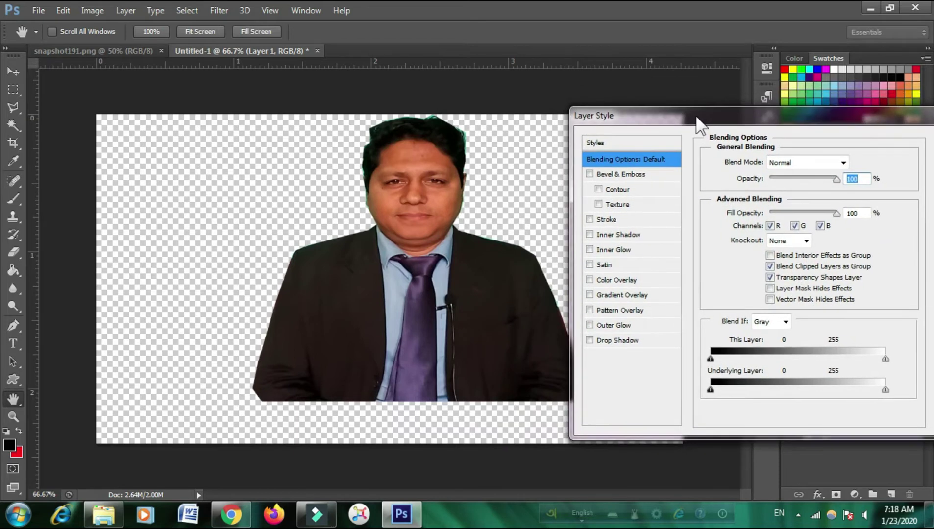
{"action": "left_click_drag", "start_coordinate": [695, 106], "coordinate": [665, 101]}
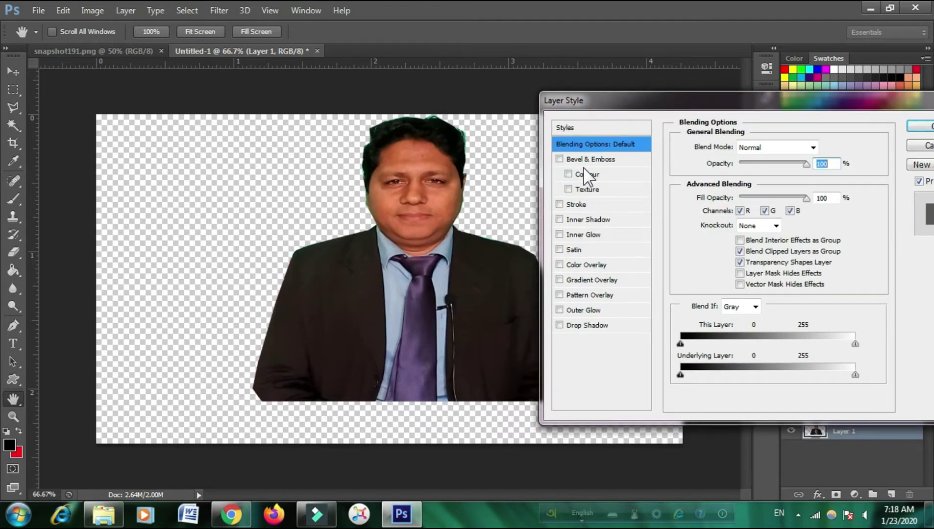
{"action": "left_click", "coordinate": [559, 159]}
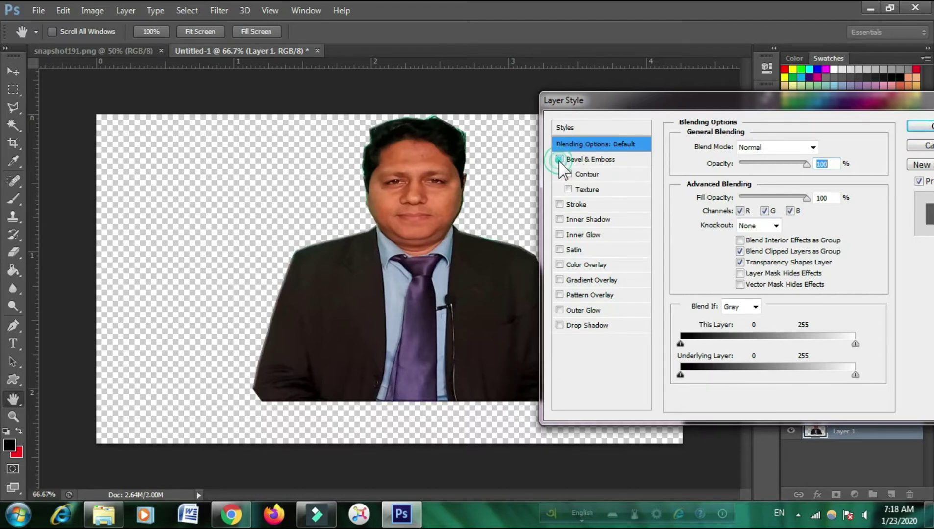
{"action": "left_click", "coordinate": [559, 159]}
{"action": "mouse_move", "coordinate": [807, 166]}
{"action": "left_mouse_down"}
{"action": "mouse_move", "coordinate": [776, 167]}
{"action": "mouse_move", "coordinate": [795, 172]}
{"action": "mouse_move", "coordinate": [773, 179]}
{"action": "mouse_move", "coordinate": [795, 177]}
{"action": "left_mouse_up"}
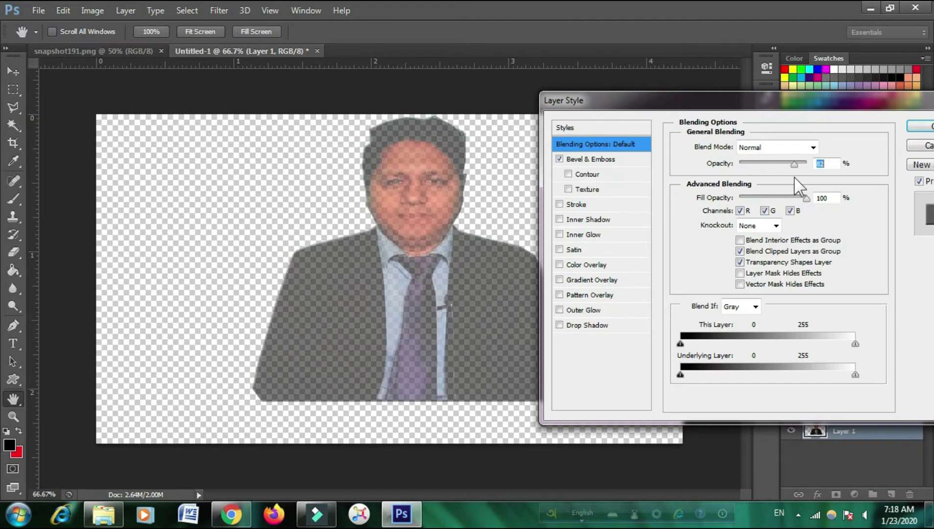
{"action": "key", "text": "Down"}
{"action": "key", "text": "Down"}
{"action": "key", "text": "Down"}
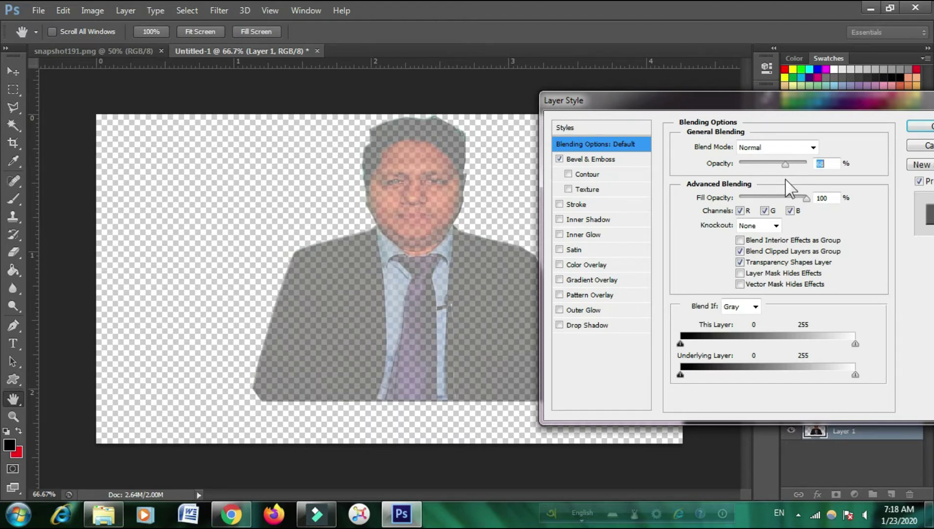
{"action": "left_click_drag", "start_coordinate": [785, 179], "coordinate": [808, 176]}
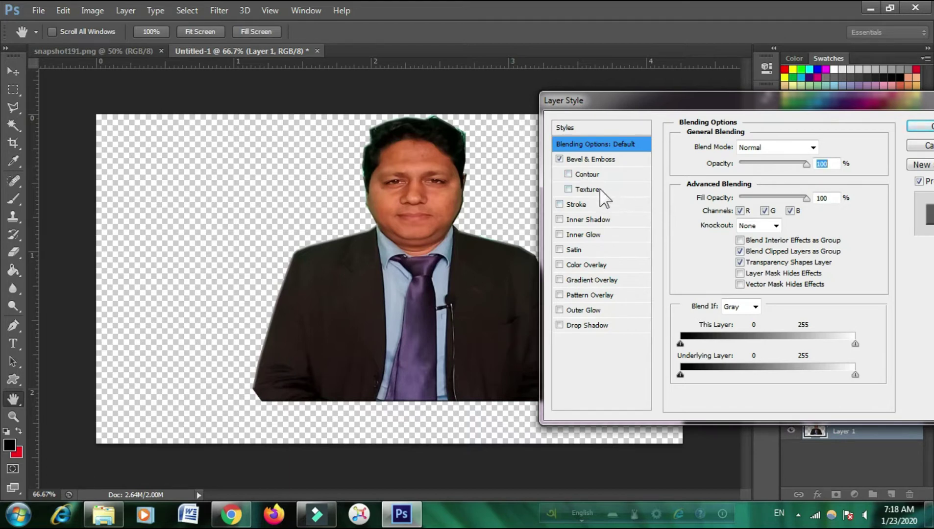
Step: Try then remove Texture, and turn on a Stroke outline around the man
{"action": "left_click", "coordinate": [568, 189]}
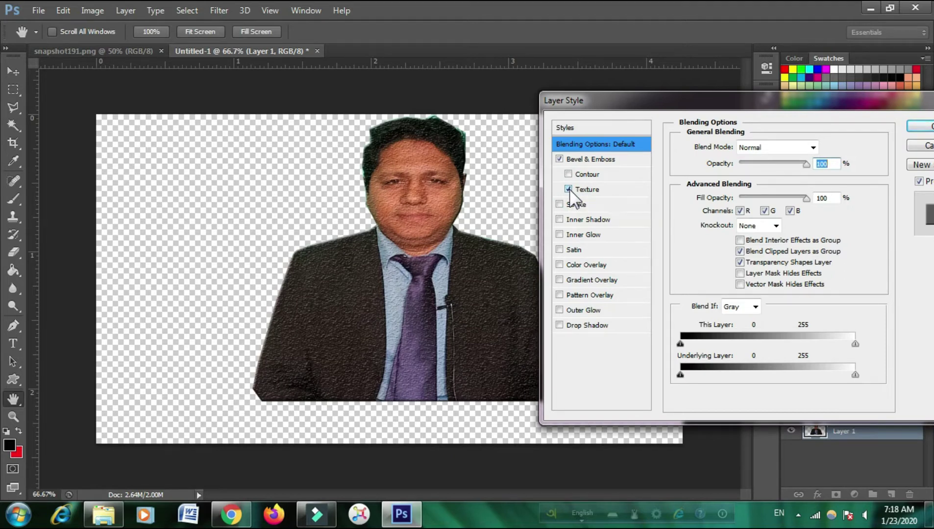
{"action": "left_click", "coordinate": [569, 189]}
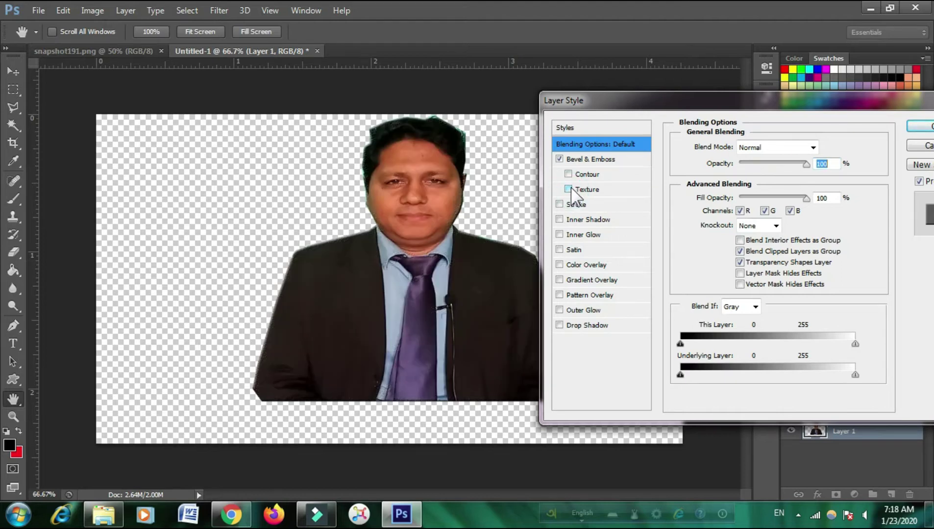
{"action": "left_click", "coordinate": [559, 204]}
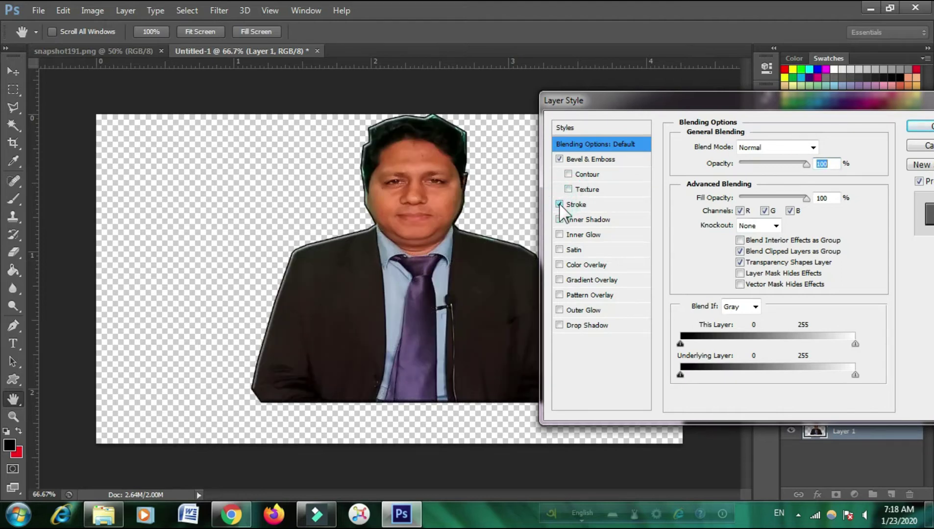
{"action": "left_click", "coordinate": [559, 204]}
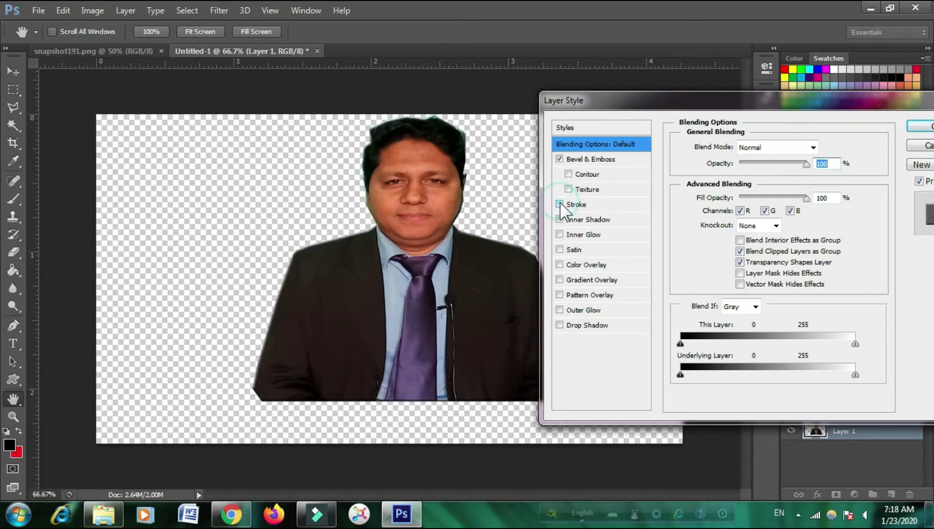
{"action": "left_click", "coordinate": [559, 204]}
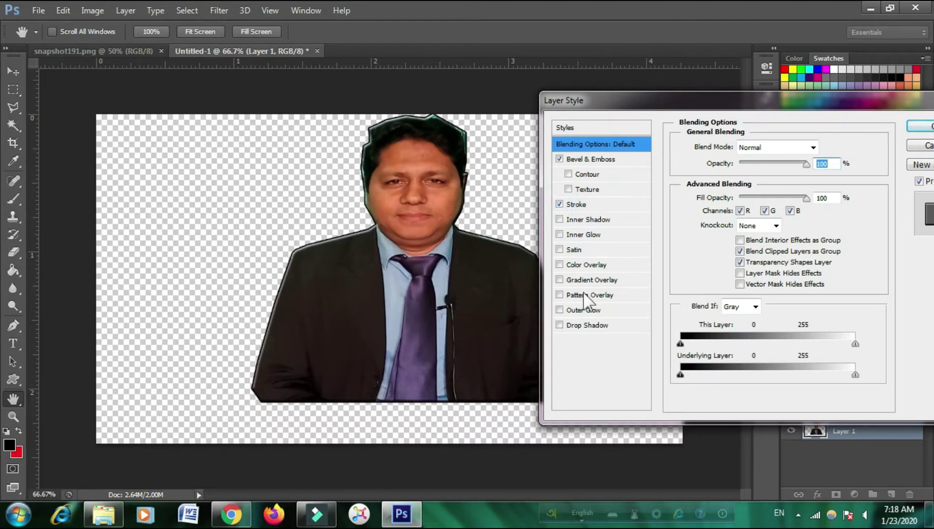
{"action": "mouse_move", "coordinate": [634, 95]}
{"action": "left_mouse_down"}
{"action": "mouse_move", "coordinate": [644, 117]}
{"action": "mouse_move", "coordinate": [650, 100]}
{"action": "left_mouse_up"}
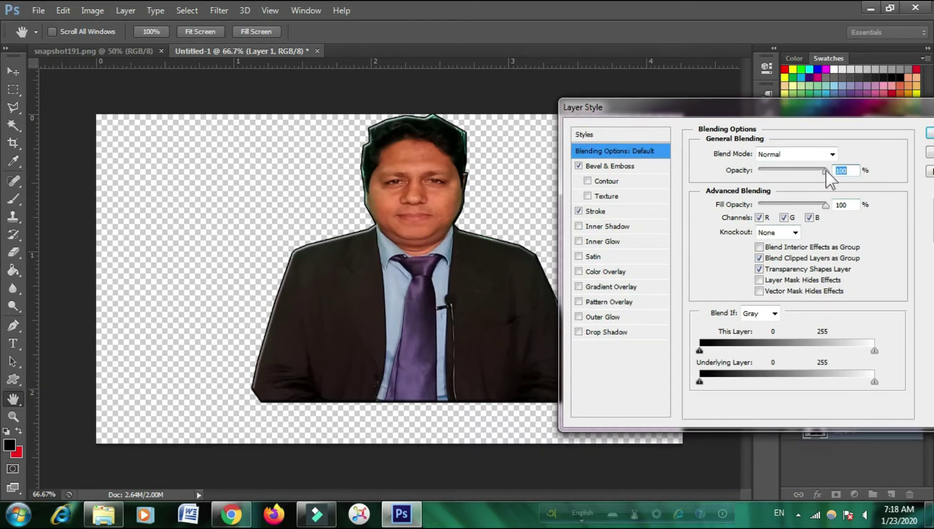
Step: Test opacity and fill settings, and turn off Bevel & Emboss, keeping only the Stroke
{"action": "mouse_move", "coordinate": [826, 170]}
{"action": "left_mouse_down"}
{"action": "mouse_move", "coordinate": [803, 170]}
{"action": "mouse_move", "coordinate": [828, 167]}
{"action": "left_mouse_up"}
{"action": "mouse_move", "coordinate": [825, 204]}
{"action": "left_mouse_down"}
{"action": "mouse_move", "coordinate": [811, 206]}
{"action": "mouse_move", "coordinate": [833, 205]}
{"action": "left_mouse_up"}
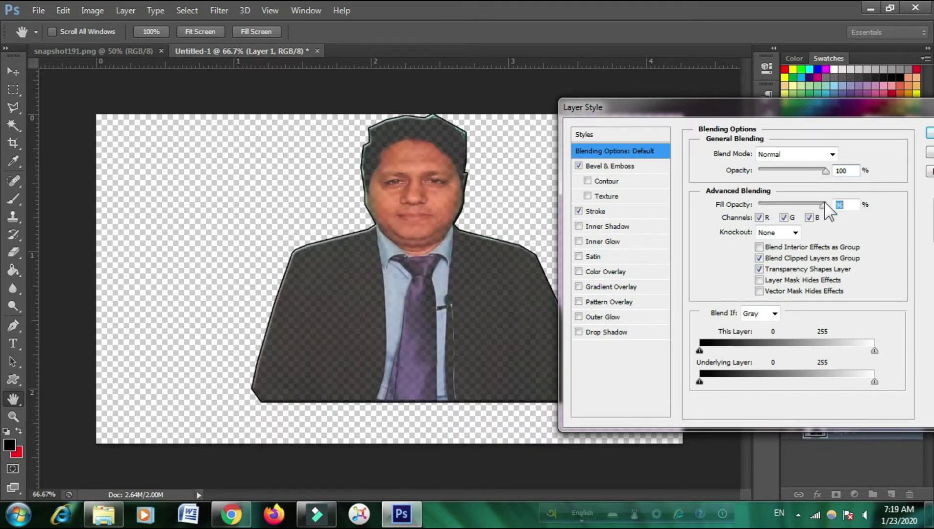
{"action": "left_click", "coordinate": [579, 166]}
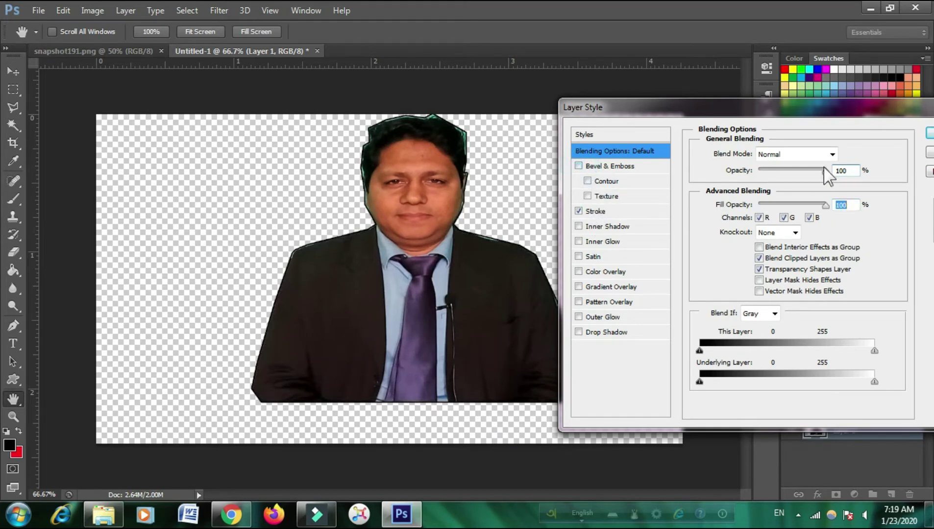
{"action": "left_click_drag", "start_coordinate": [825, 171], "coordinate": [827, 171]}
{"action": "left_click_drag", "start_coordinate": [686, 100], "coordinate": [660, 30]}
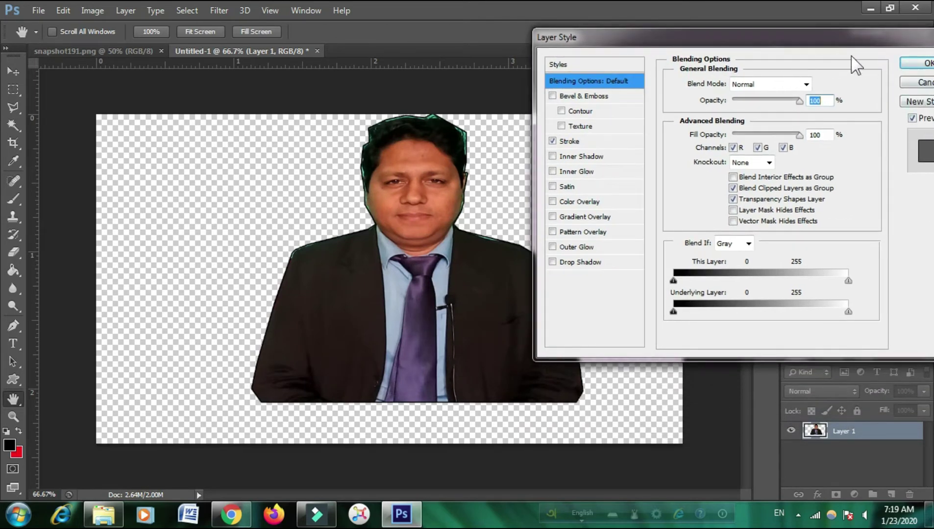
Step: Confirm the Layer Style so Layer 1 keeps its Stroke effect at full opacity
{"action": "left_click_drag", "start_coordinate": [836, 46], "coordinate": [891, 34]}
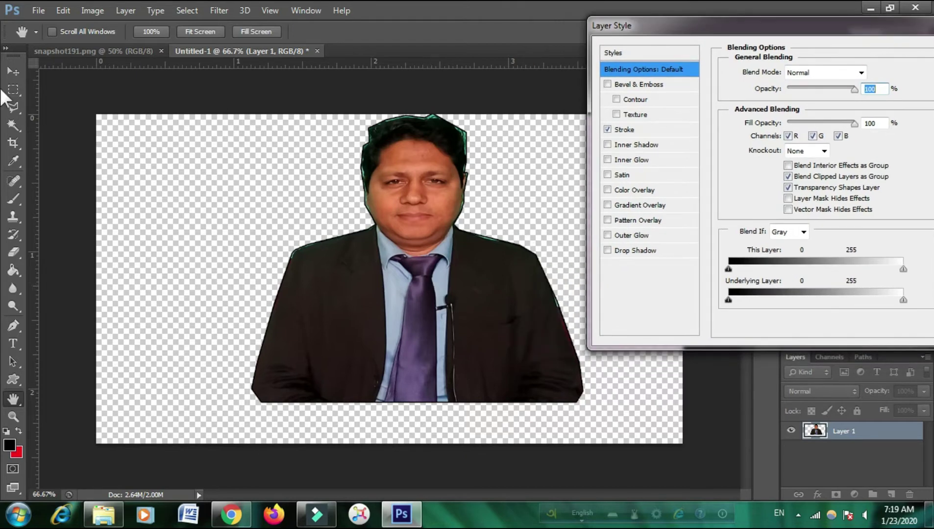
{"action": "left_click", "coordinate": [16, 69]}
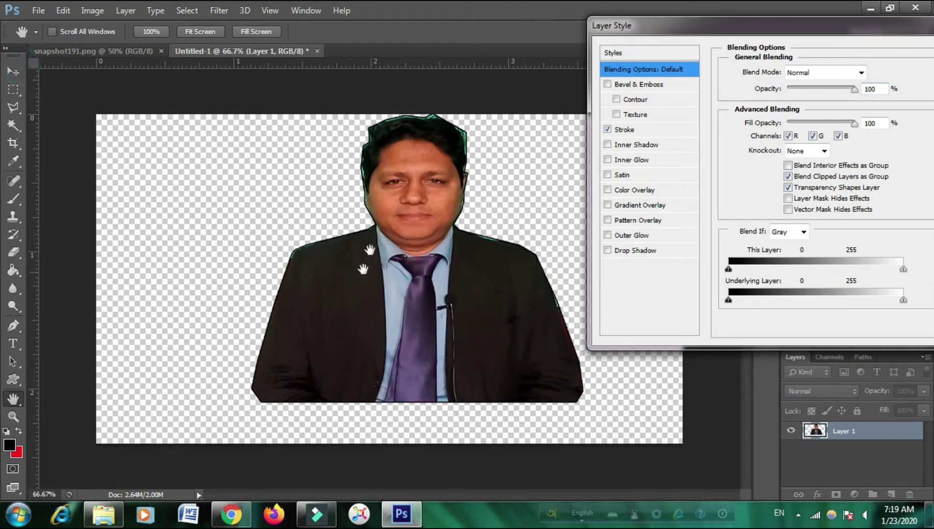
{"action": "mouse_move", "coordinate": [711, 31]}
{"action": "left_mouse_down"}
{"action": "mouse_move", "coordinate": [483, 160]}
{"action": "mouse_move", "coordinate": [638, 189]}
{"action": "left_mouse_up"}
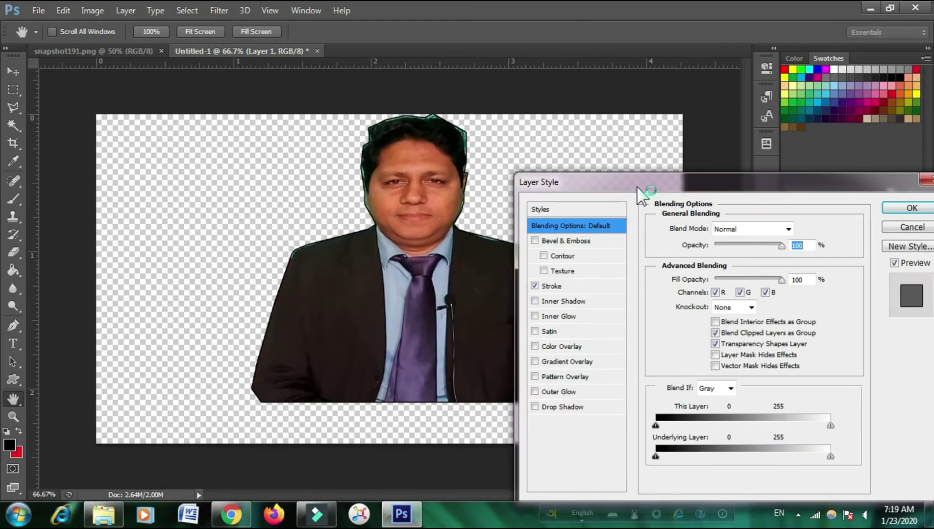
{"action": "left_click", "coordinate": [896, 206]}
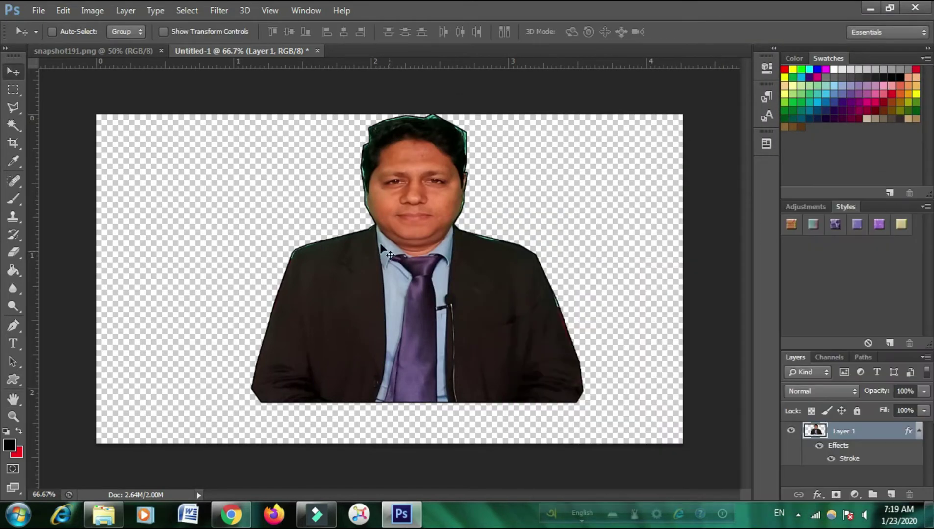
Step: Move the man left and type 'Grow rich' to his right, then select the text
{"action": "left_click_drag", "start_coordinate": [369, 202], "coordinate": [244, 194]}
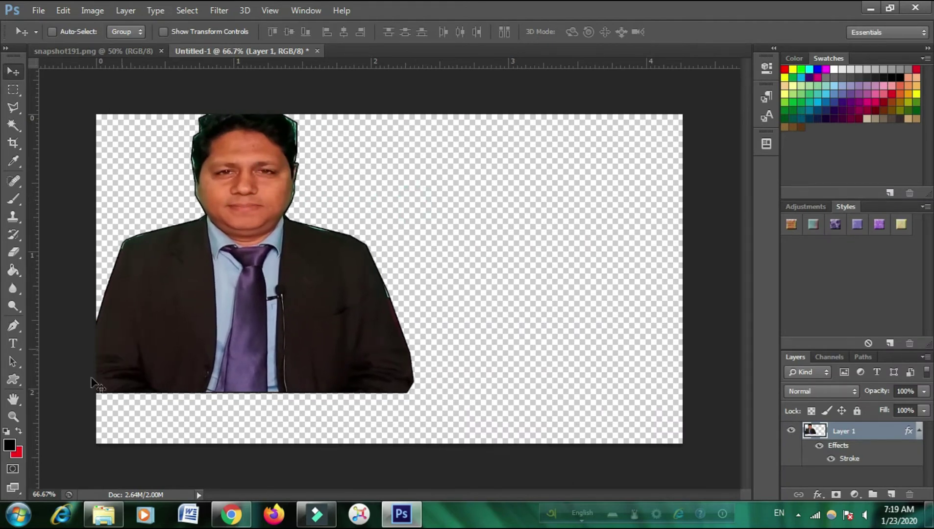
{"action": "left_click", "coordinate": [13, 343]}
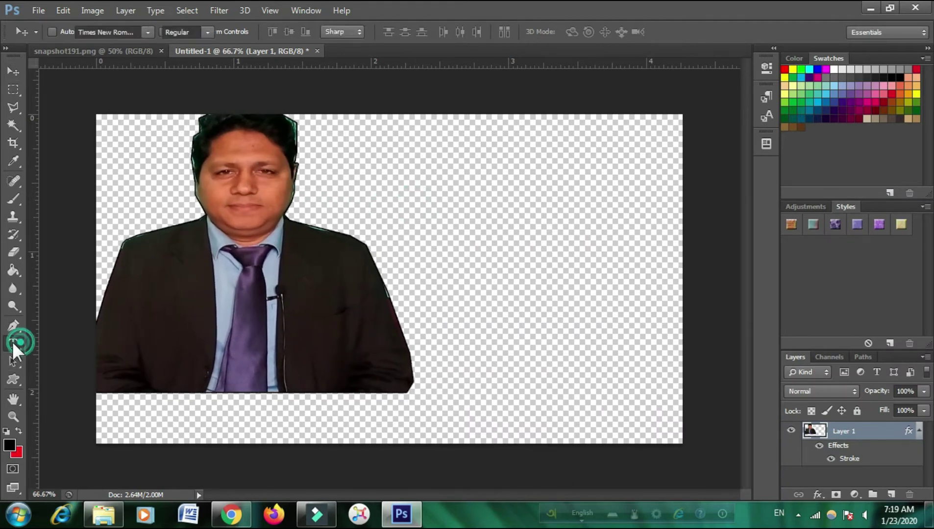
{"action": "left_click", "coordinate": [424, 255]}
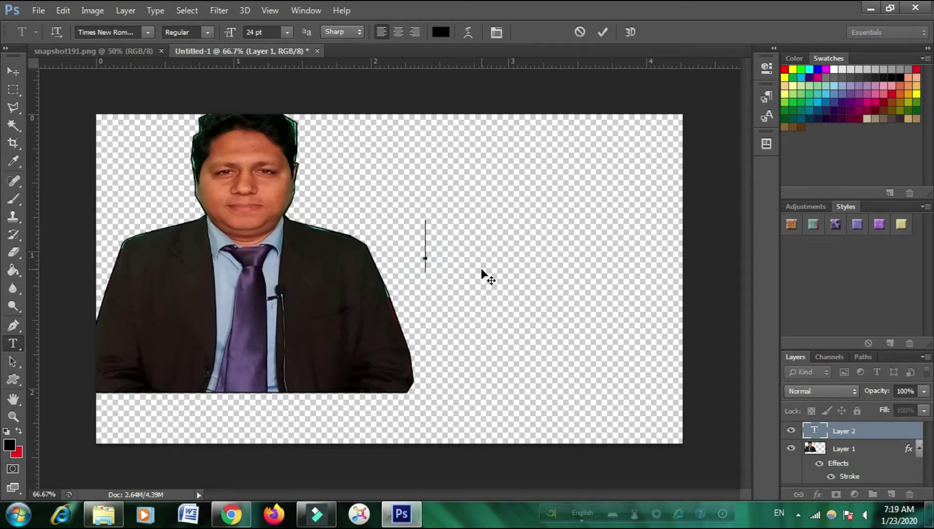
{"action": "type", "text": "G"}
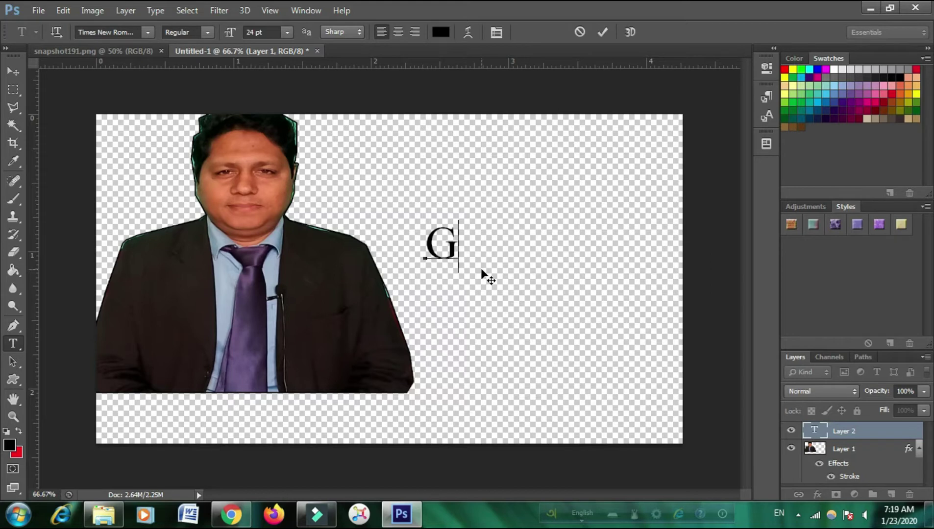
{"action": "type", "text": "row"}
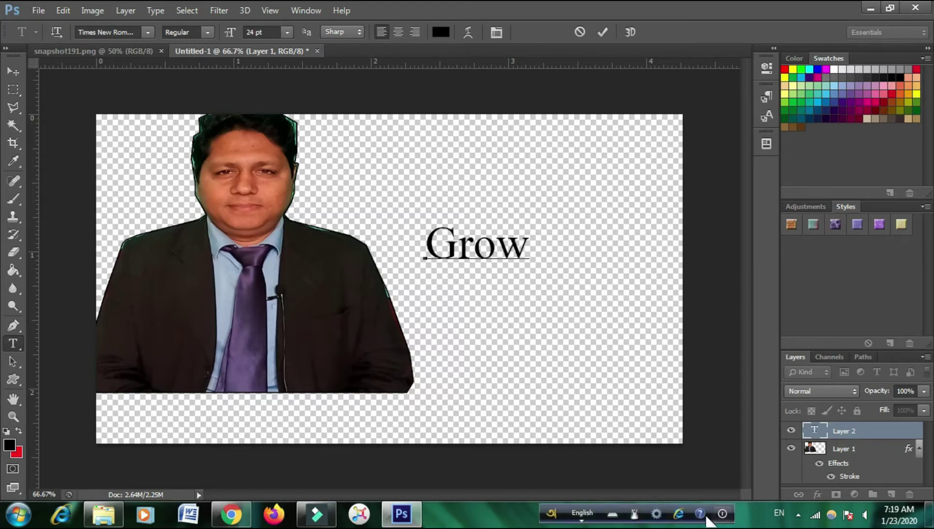
{"action": "type", "text": " rich"}
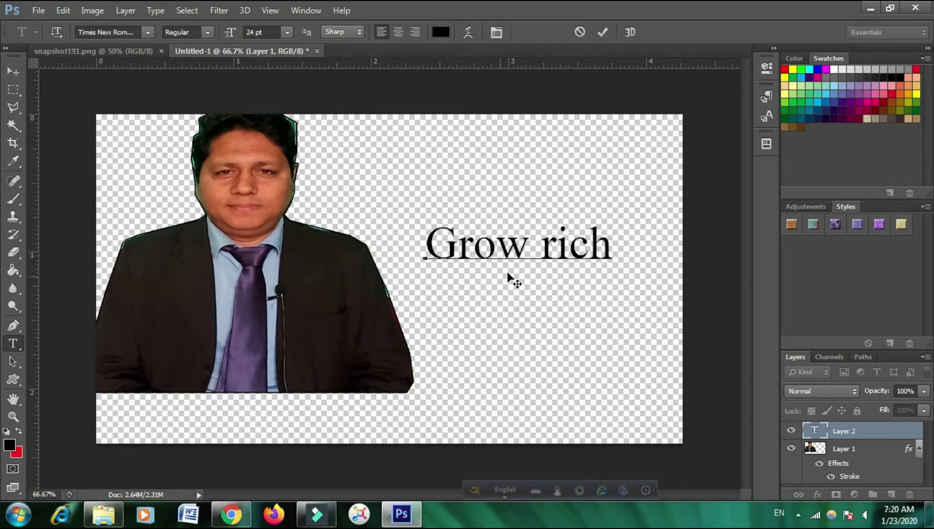
{"action": "left_click_drag", "start_coordinate": [613, 241], "coordinate": [420, 233]}
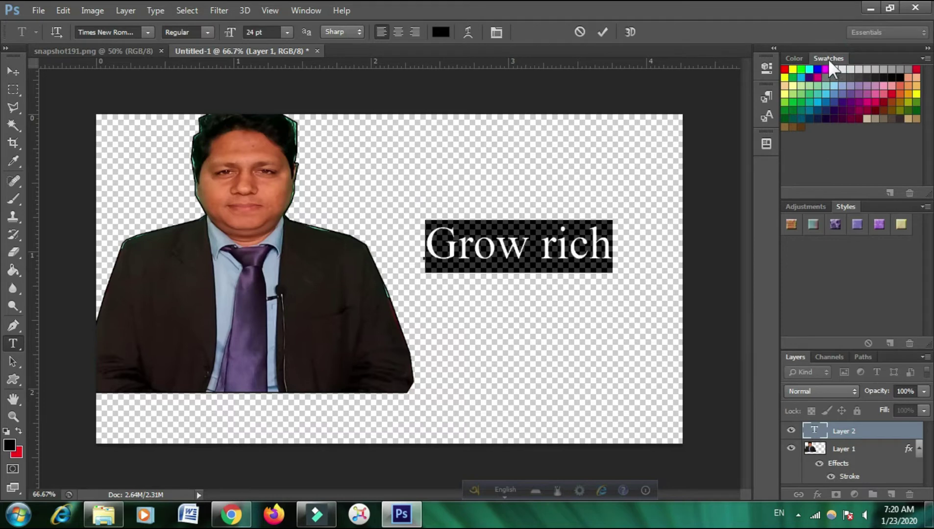
Step: Colour the 'Grow rich' text green from the Swatches panel and nudge it up and left
{"action": "left_click", "coordinate": [791, 58]}
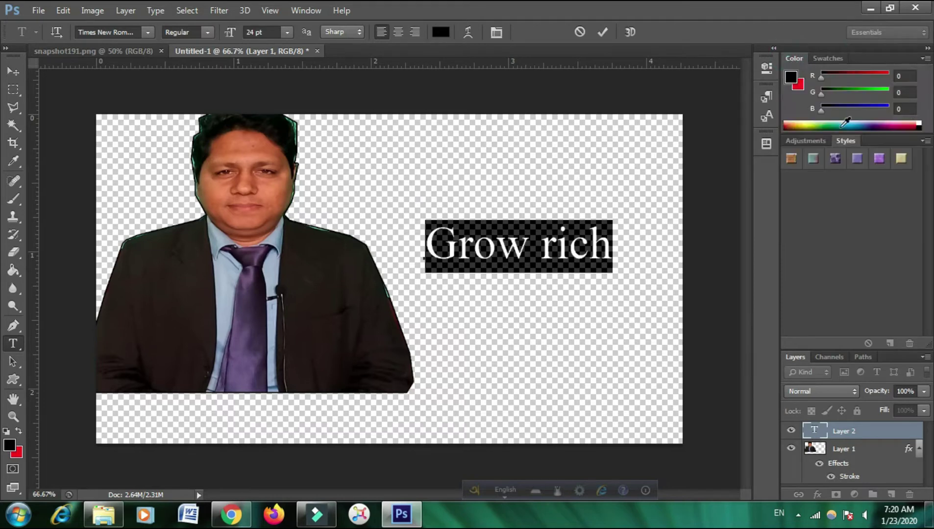
{"action": "left_click", "coordinate": [826, 58]}
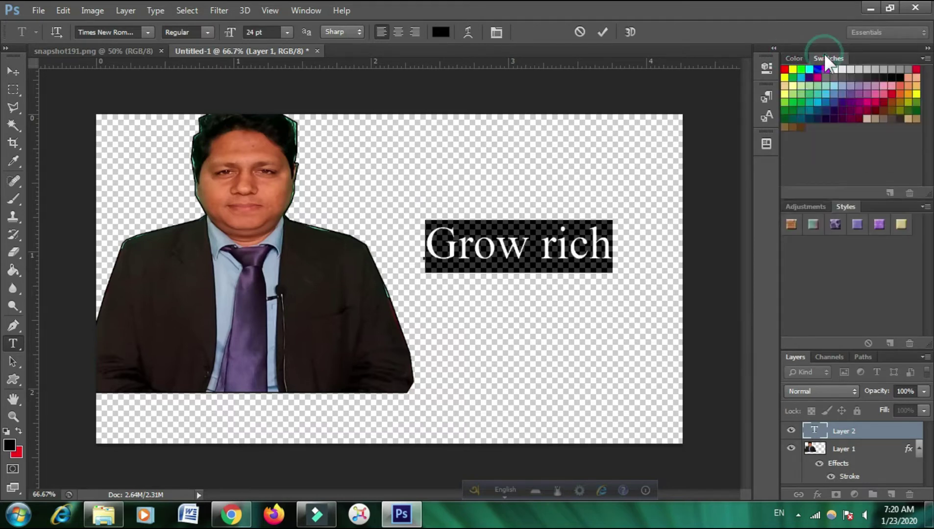
{"action": "left_click", "coordinate": [796, 77]}
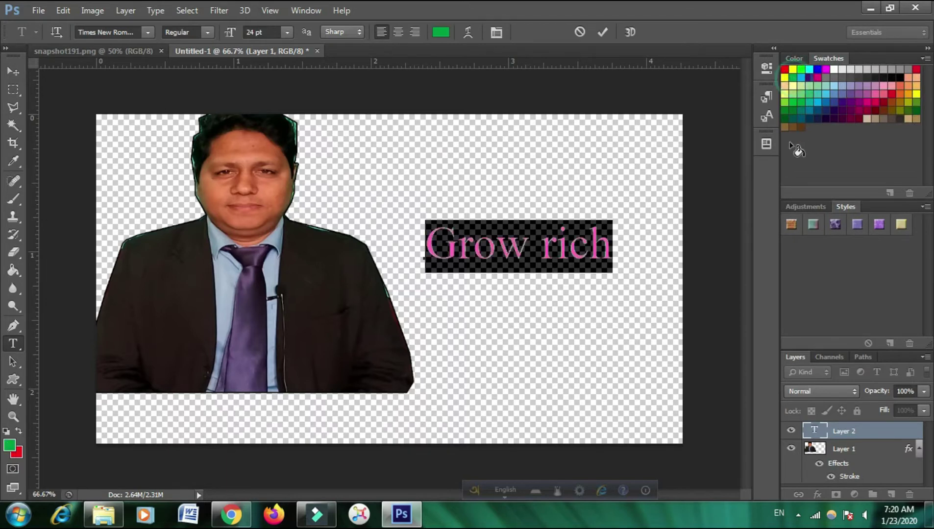
{"action": "left_click", "coordinate": [10, 71]}
{"action": "left_click_drag", "start_coordinate": [519, 252], "coordinate": [507, 235]}
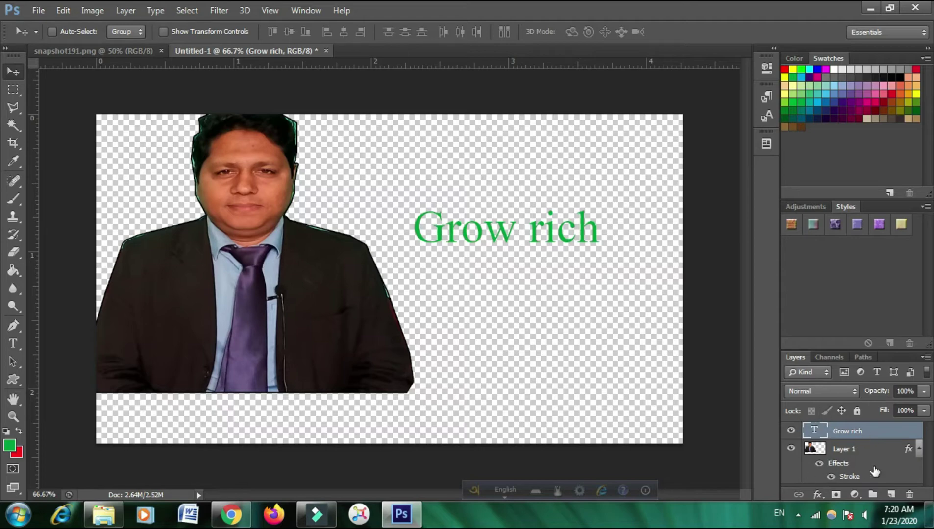
Step: Add a Stroke to the 'Grow rich' layer and thicken it to 16 px outside
{"action": "double_click", "coordinate": [881, 438]}
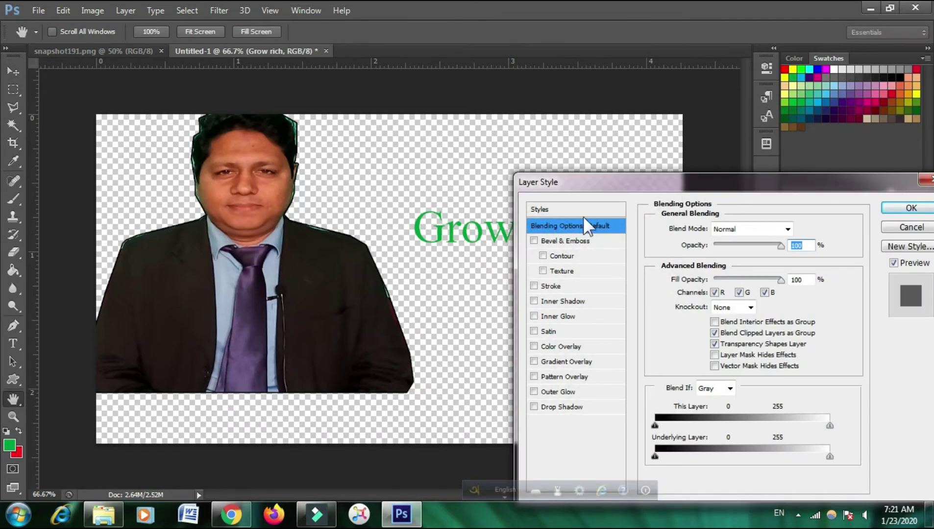
{"action": "mouse_move", "coordinate": [596, 192]}
{"action": "left_mouse_down"}
{"action": "mouse_move", "coordinate": [696, 127]}
{"action": "mouse_move", "coordinate": [715, 135]}
{"action": "left_mouse_up"}
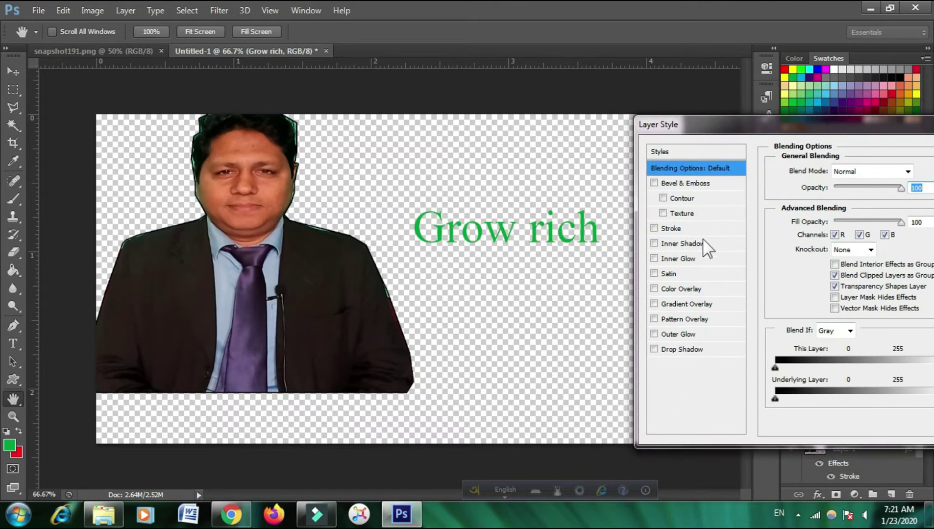
{"action": "left_click", "coordinate": [654, 229]}
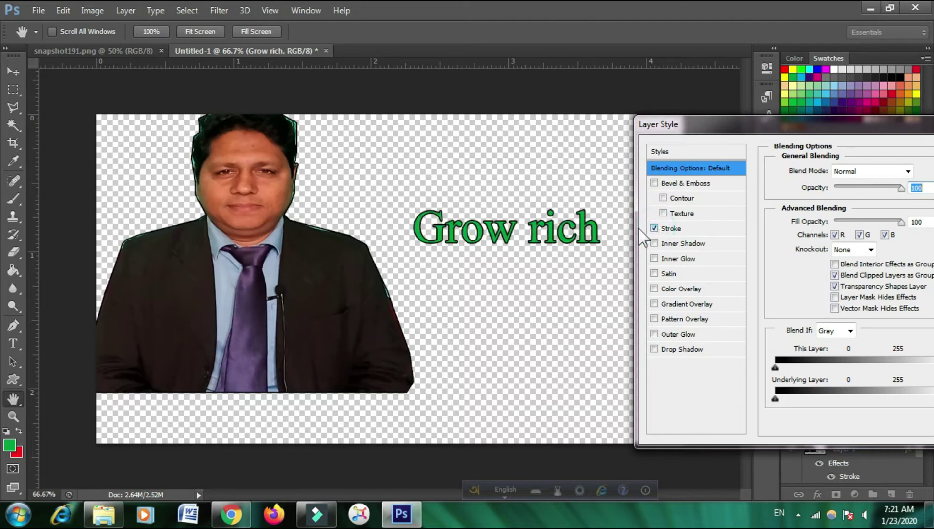
{"action": "left_click", "coordinate": [679, 229]}
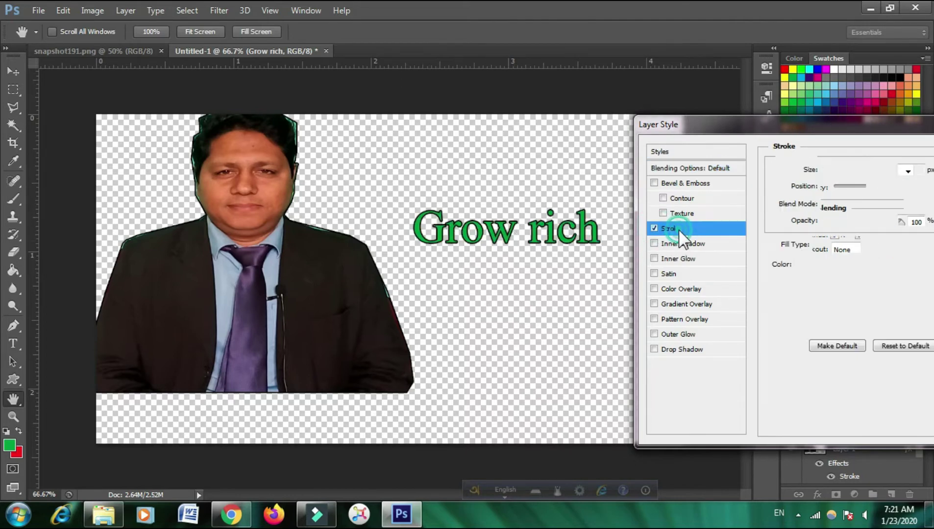
{"action": "mouse_move", "coordinate": [779, 130]}
{"action": "left_mouse_down"}
{"action": "mouse_move", "coordinate": [701, 147]}
{"action": "mouse_move", "coordinate": [689, 168]}
{"action": "mouse_move", "coordinate": [705, 204]}
{"action": "left_mouse_up"}
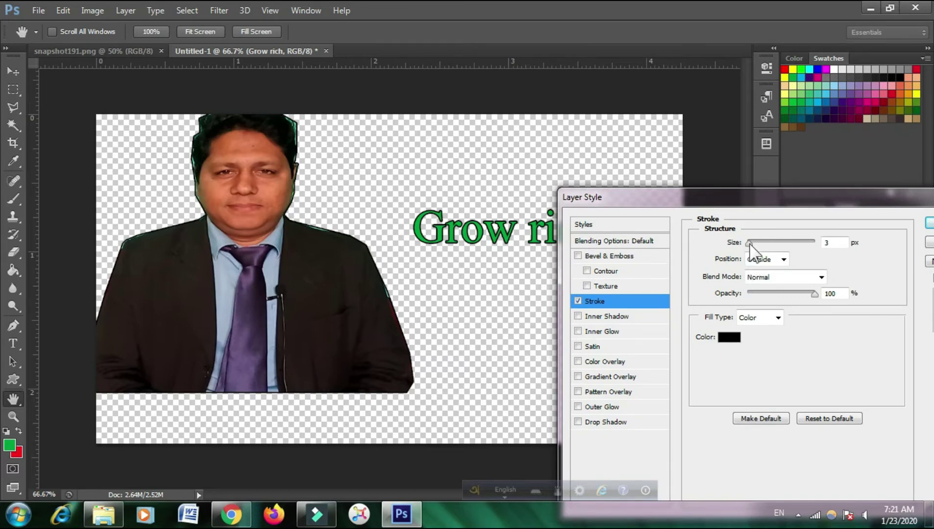
{"action": "mouse_move", "coordinate": [749, 243]}
{"action": "left_mouse_down"}
{"action": "mouse_move", "coordinate": [784, 250]}
{"action": "mouse_move", "coordinate": [757, 250]}
{"action": "left_mouse_up"}
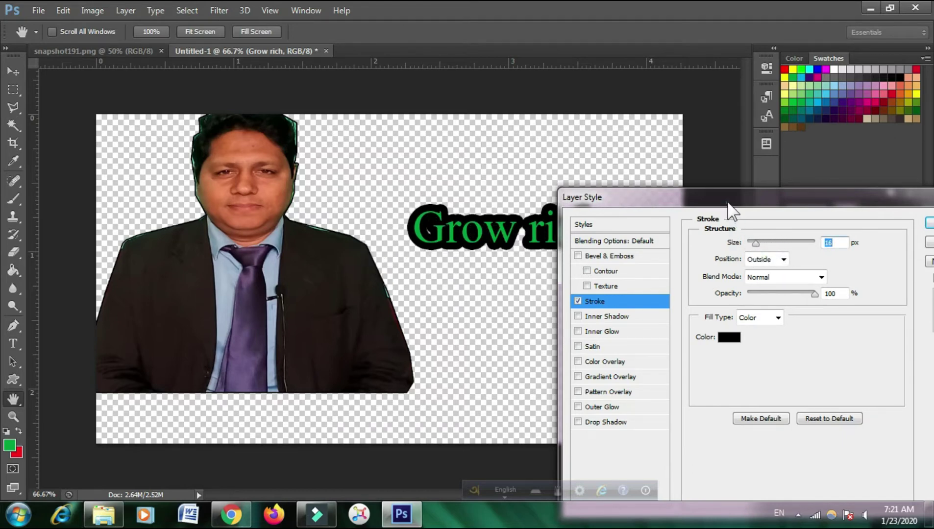
Step: Keep the stroke's Normal blend mode and Color fill type, then bring up its colour choices
{"action": "left_click_drag", "start_coordinate": [727, 206], "coordinate": [777, 183]}
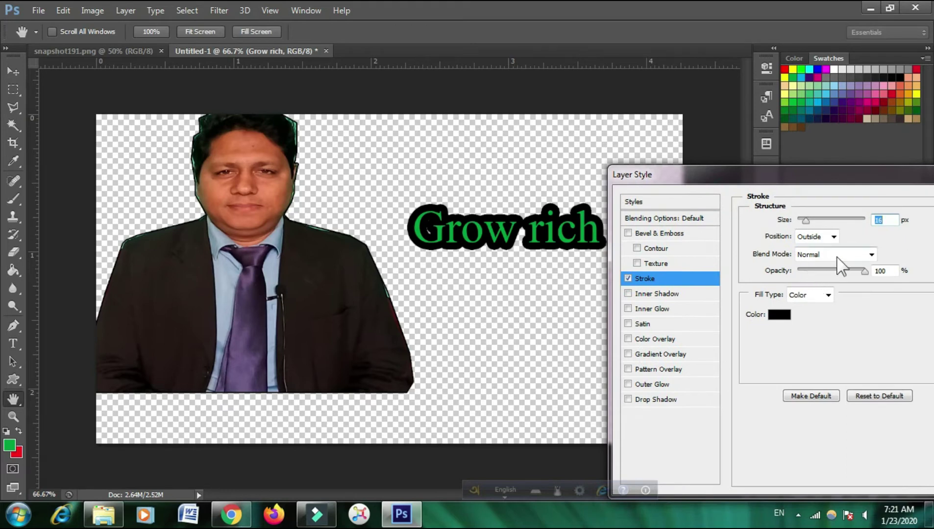
{"action": "left_click", "coordinate": [870, 255]}
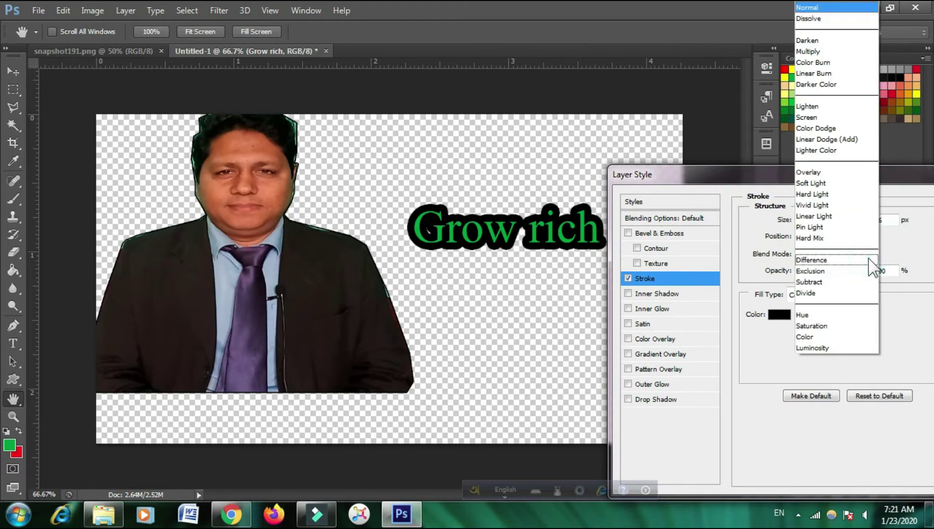
{"action": "left_click", "coordinate": [741, 178]}
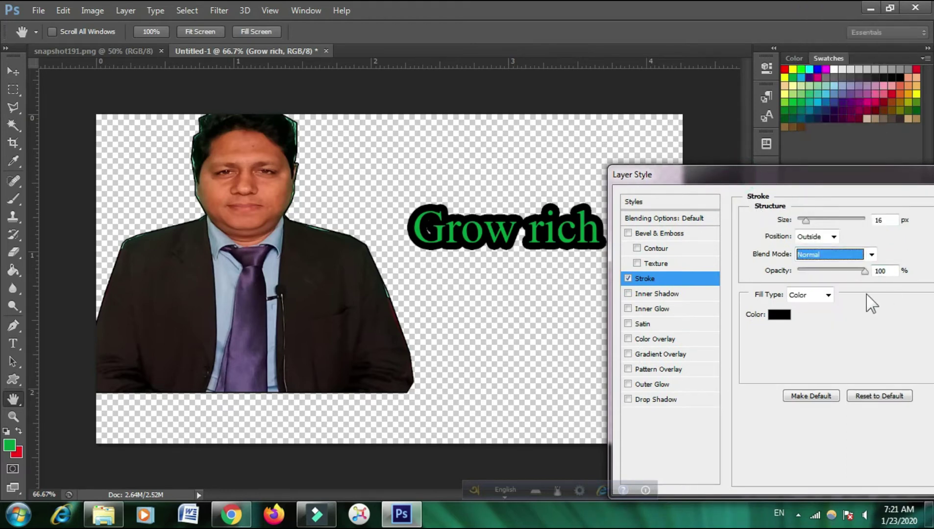
{"action": "left_click", "coordinate": [828, 295]}
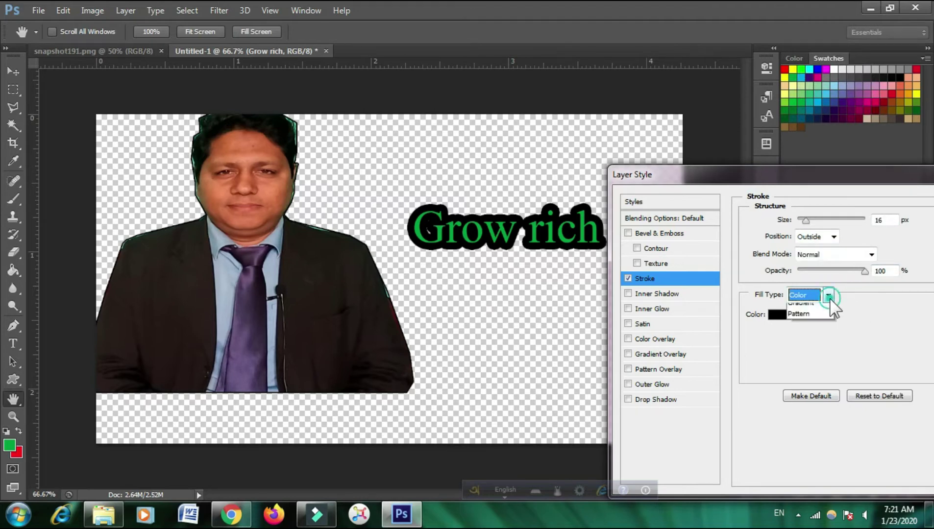
{"action": "left_click", "coordinate": [828, 295]}
{"action": "left_click", "coordinate": [827, 295]}
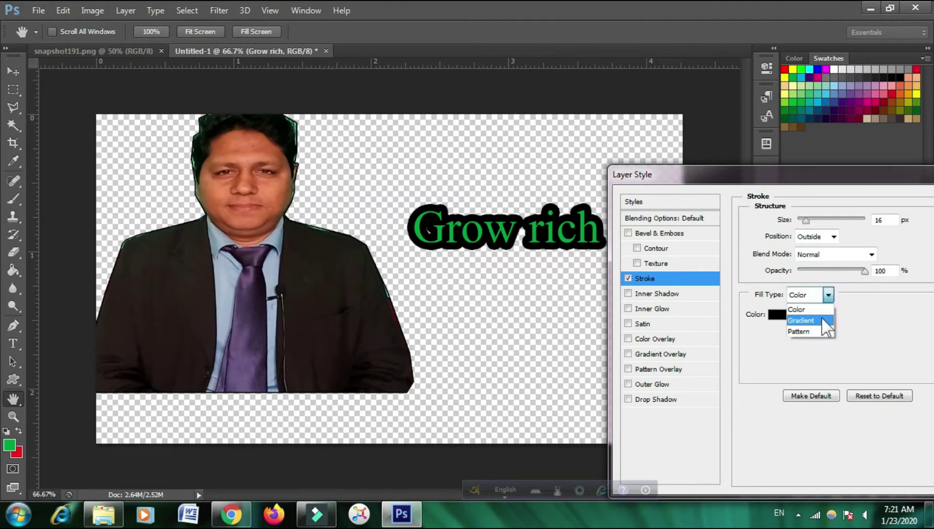
{"action": "left_click", "coordinate": [774, 321]}
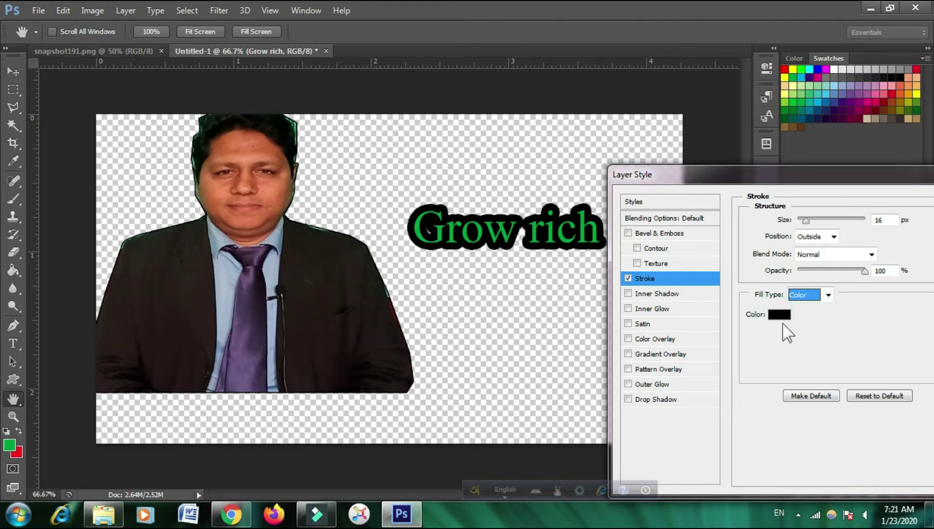
{"action": "left_click", "coordinate": [779, 315]}
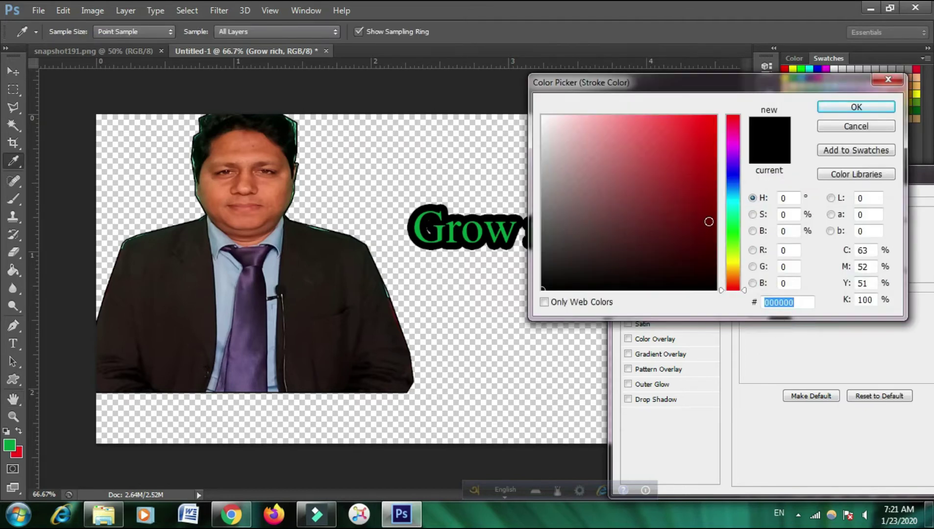
Step: Make the text's 16 px stroke red and add an Inner Shadow effect
{"action": "left_click", "coordinate": [708, 122]}
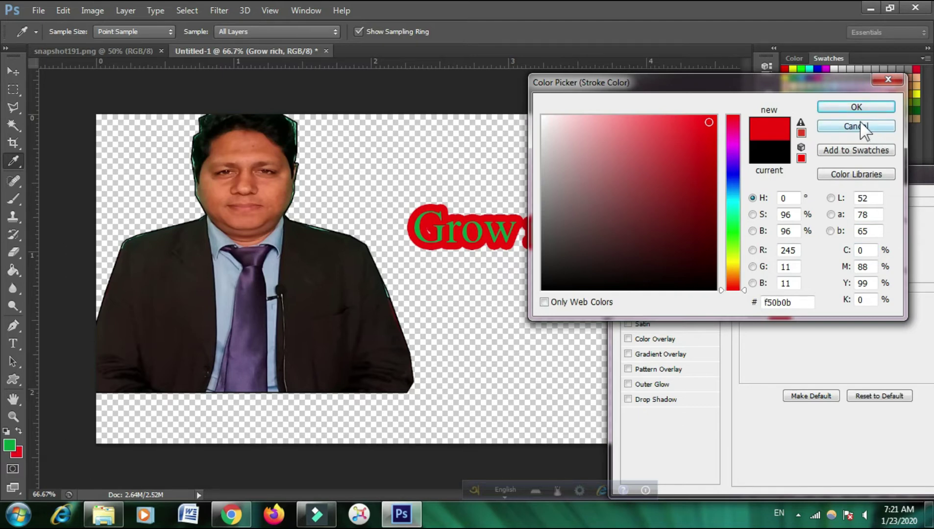
{"action": "left_click", "coordinate": [856, 106]}
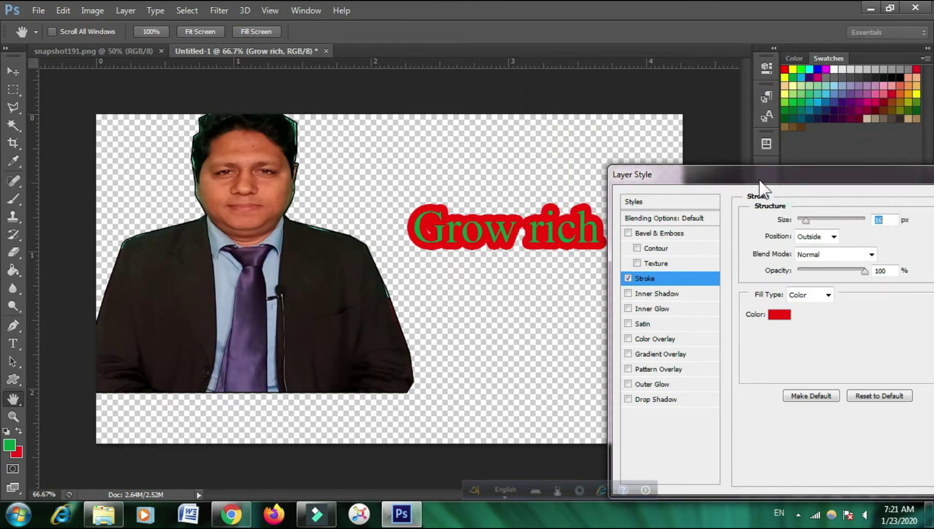
{"action": "left_click", "coordinate": [628, 294]}
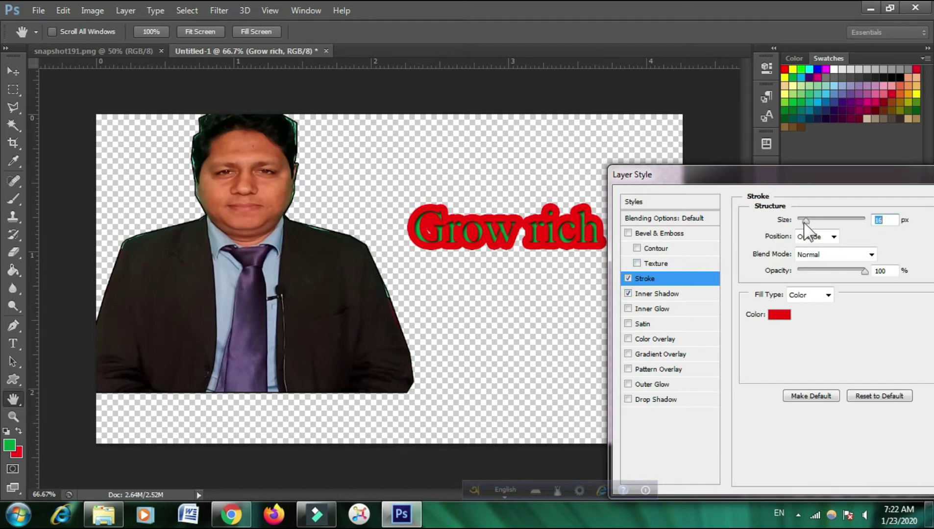
Step: Thin the red Stroke around 'Grow rich' down to 4 px
{"action": "mouse_move", "coordinate": [804, 220]}
{"action": "left_mouse_down"}
{"action": "mouse_move", "coordinate": [833, 237]}
{"action": "mouse_move", "coordinate": [790, 240]}
{"action": "mouse_move", "coordinate": [801, 240]}
{"action": "left_mouse_up"}
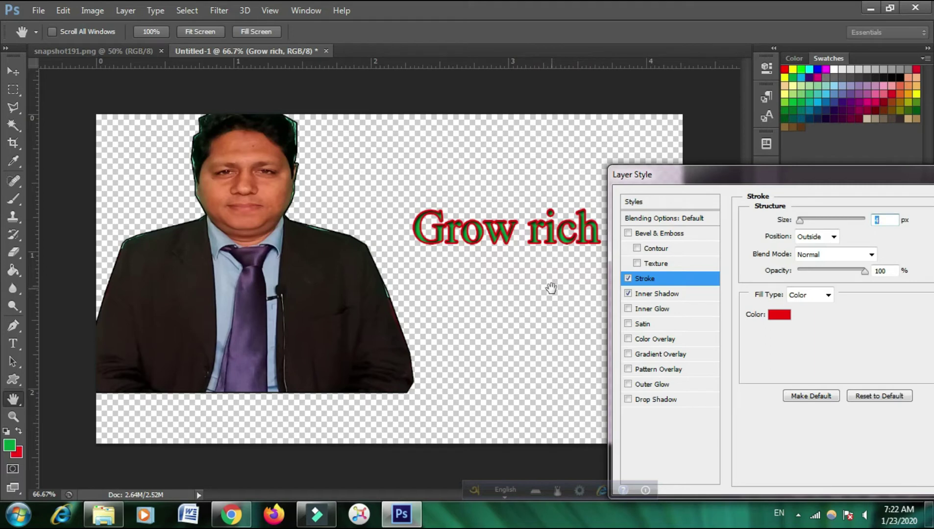
Step: Turn off Stroke and Inner Shadow on 'Grow rich' and switch on Inner Glow
{"action": "left_click", "coordinate": [628, 277]}
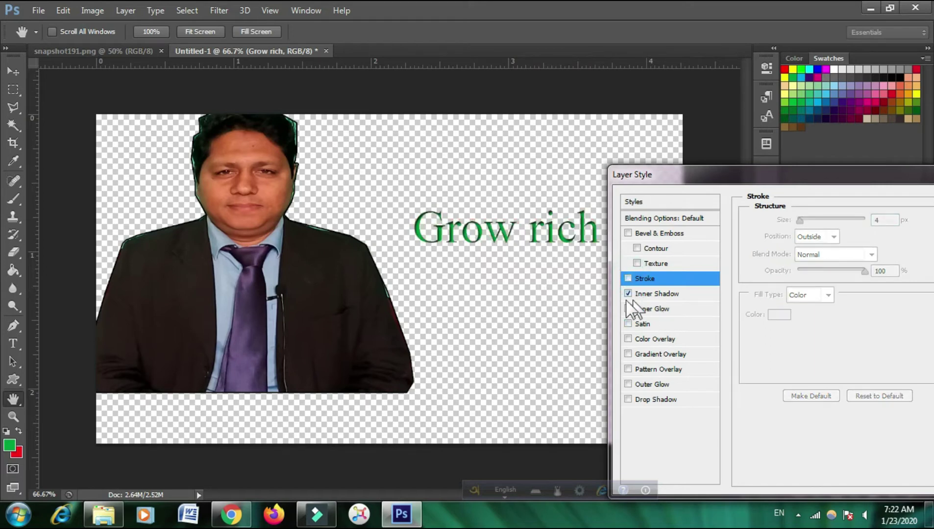
{"action": "left_click", "coordinate": [628, 293]}
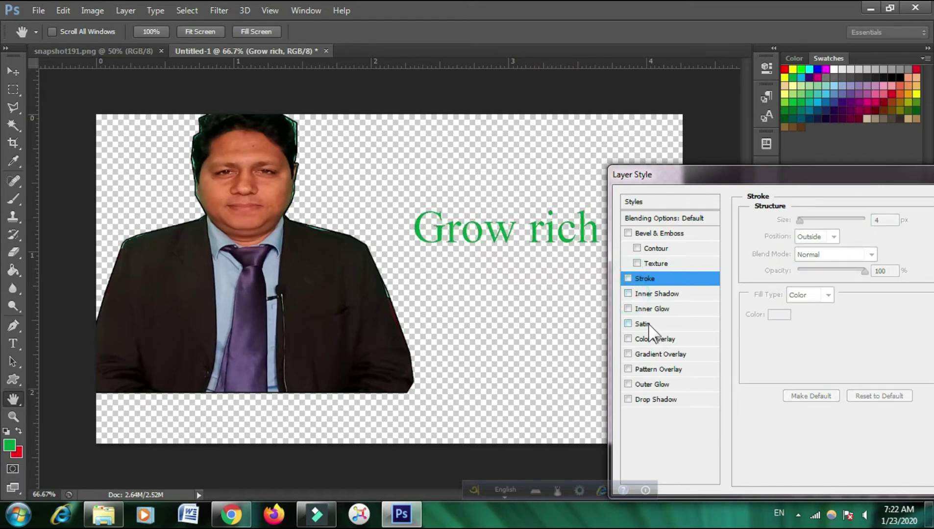
{"action": "left_click", "coordinate": [628, 309]}
{"action": "left_click", "coordinate": [629, 309]}
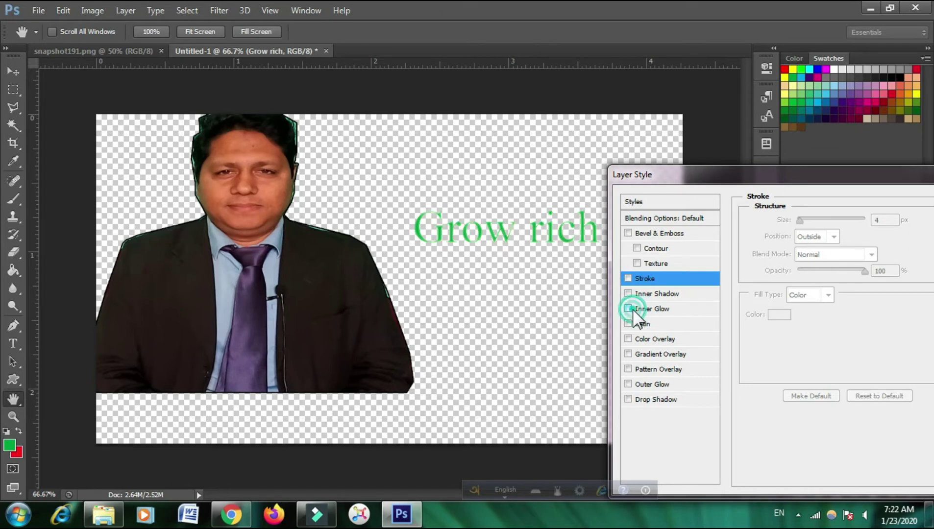
{"action": "left_click", "coordinate": [629, 309]}
Step: Lower the Inner Glow opacity and add noise, then remove the Inner Glow
{"action": "left_click", "coordinate": [684, 313]}
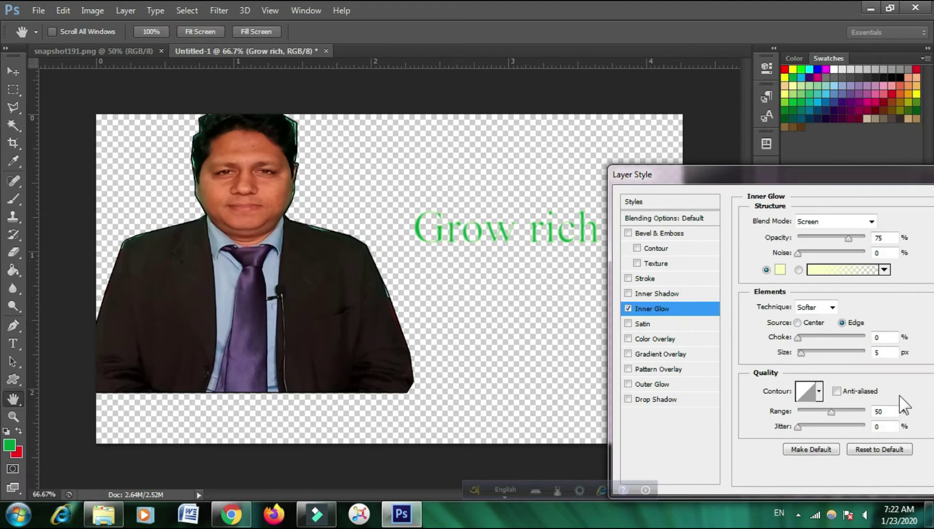
{"action": "mouse_move", "coordinate": [850, 240]}
{"action": "left_mouse_down"}
{"action": "mouse_move", "coordinate": [822, 242]}
{"action": "mouse_move", "coordinate": [831, 239]}
{"action": "left_mouse_up"}
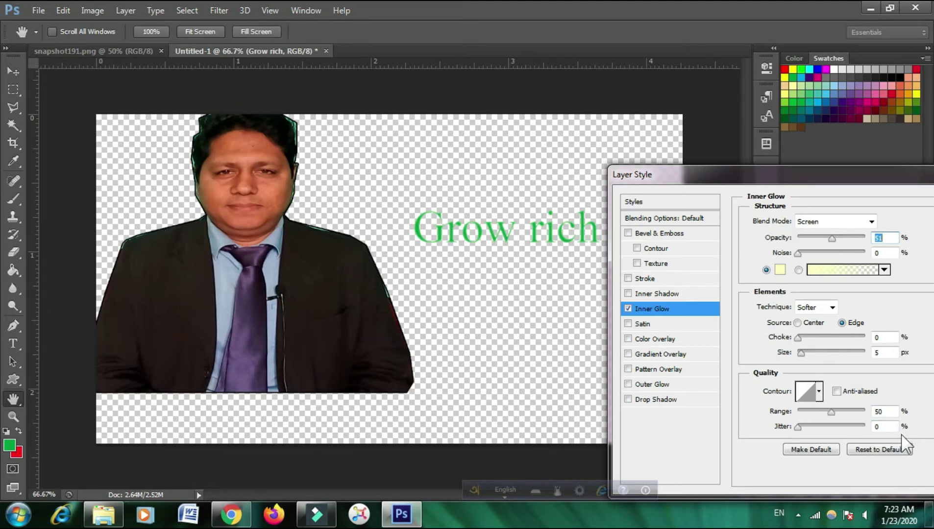
{"action": "mouse_move", "coordinate": [797, 253]}
{"action": "left_mouse_down"}
{"action": "mouse_move", "coordinate": [823, 254]}
{"action": "mouse_move", "coordinate": [635, 302]}
{"action": "left_mouse_up"}
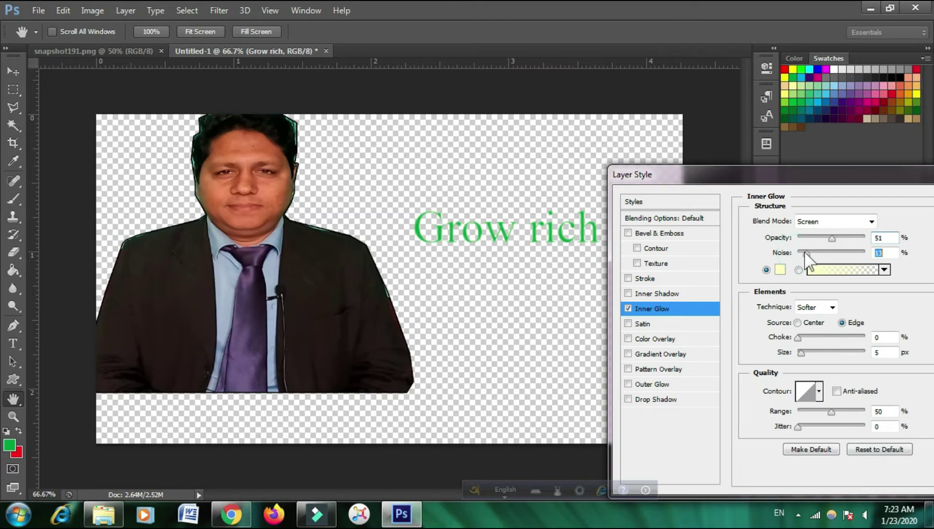
{"action": "left_click", "coordinate": [628, 308]}
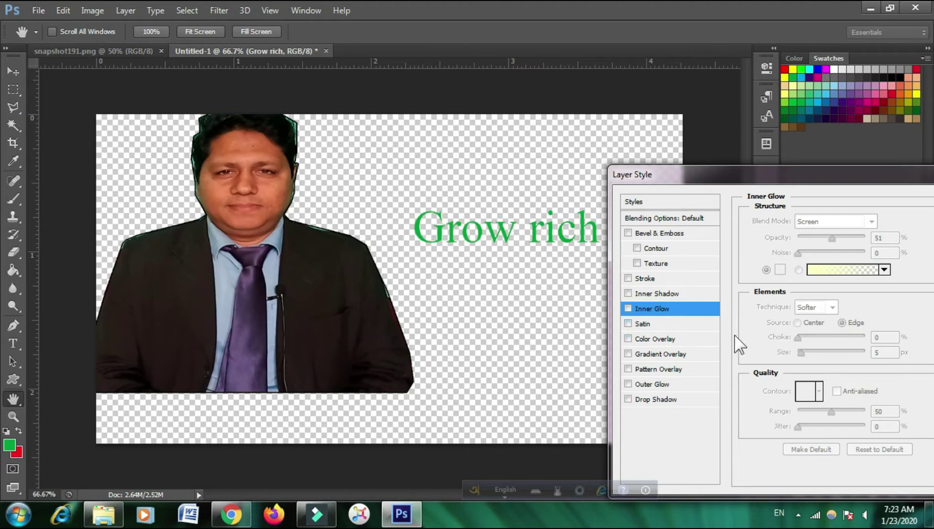
Step: Add a Satin effect to 'Grow rich' with its opacity at 91%
{"action": "left_click", "coordinate": [627, 324]}
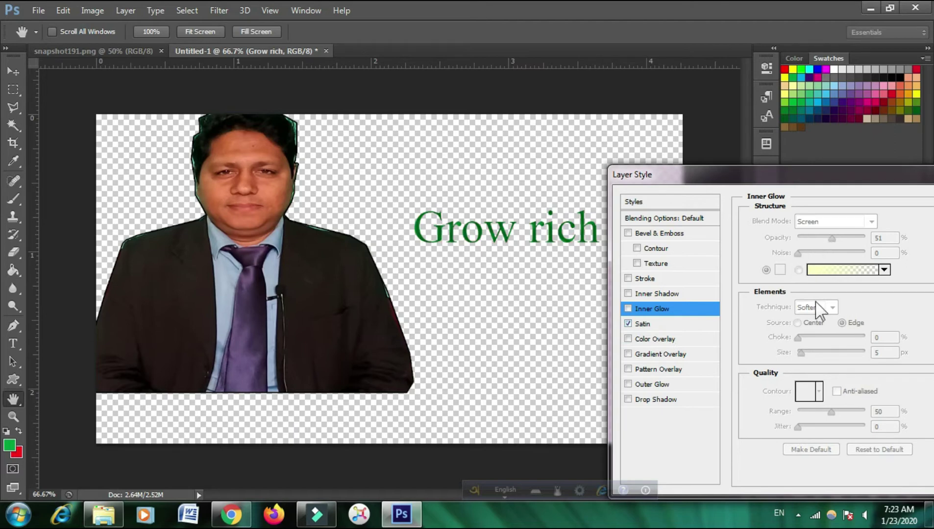
{"action": "left_click", "coordinate": [697, 324]}
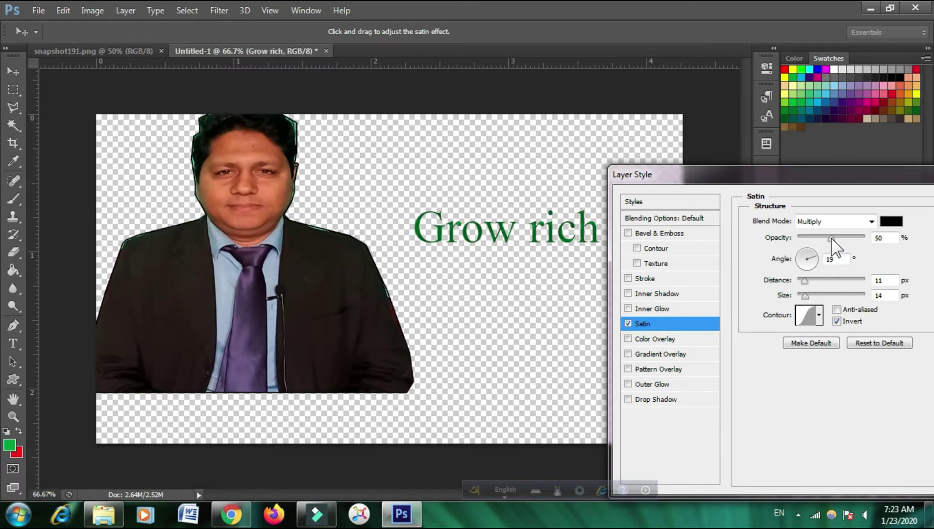
{"action": "mouse_move", "coordinate": [832, 239]}
{"action": "left_mouse_down"}
{"action": "mouse_move", "coordinate": [798, 239]}
{"action": "mouse_move", "coordinate": [877, 240]}
{"action": "mouse_move", "coordinate": [860, 243]}
{"action": "left_mouse_up"}
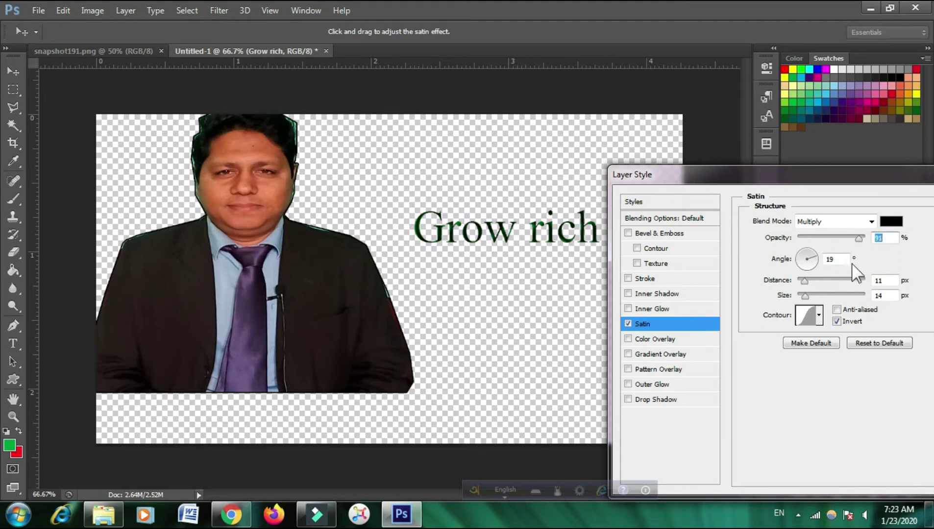
{"action": "left_click", "coordinate": [838, 261]}
Step: Replace the satin with a dark green #061402 Color Overlay
{"action": "left_click", "coordinate": [628, 324]}
{"action": "left_click", "coordinate": [628, 339]}
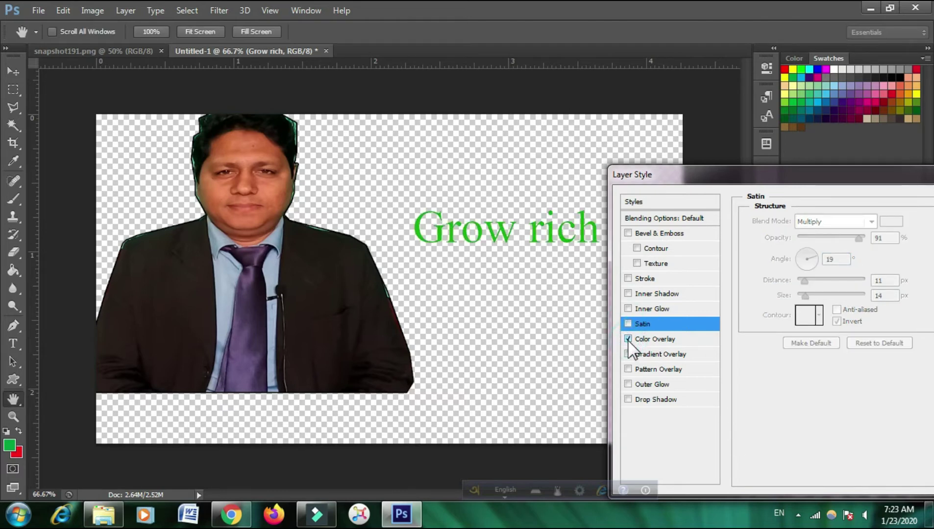
{"action": "left_click", "coordinate": [685, 339]}
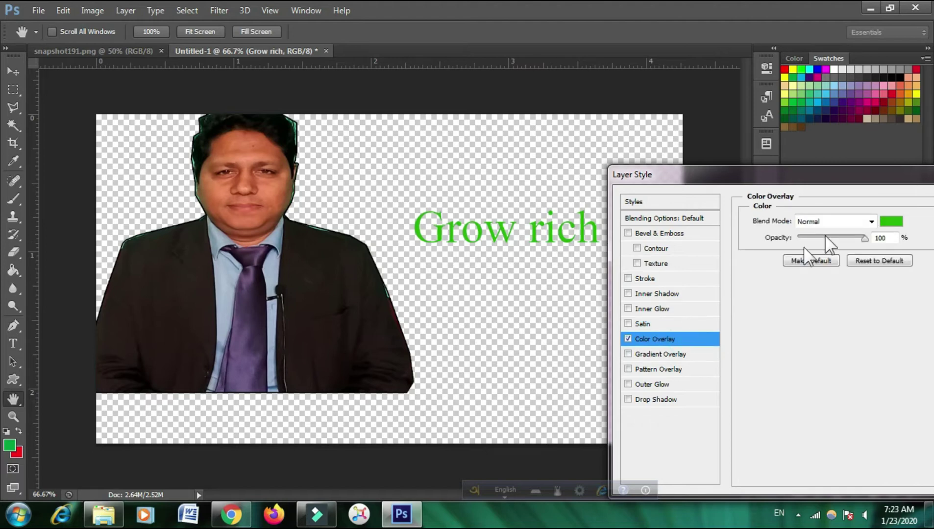
{"action": "left_click", "coordinate": [892, 222]}
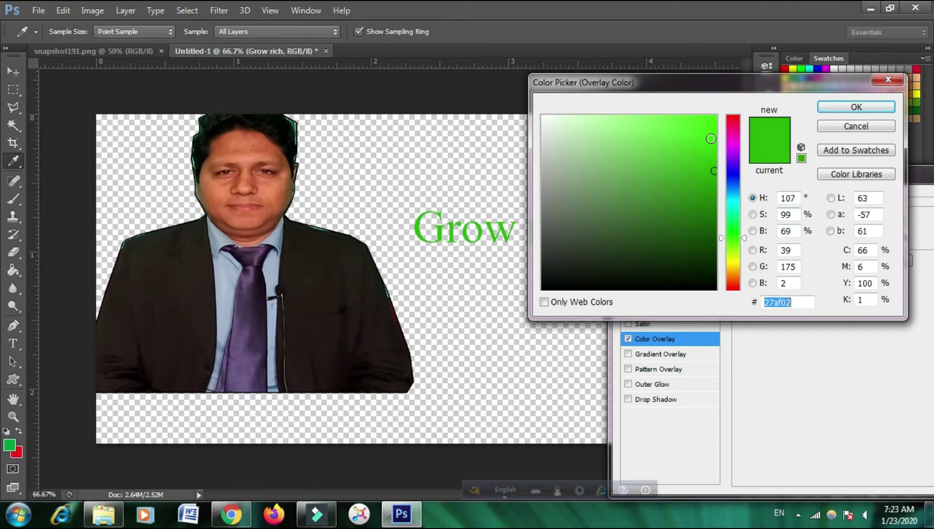
{"action": "left_click", "coordinate": [710, 129]}
{"action": "left_click_drag", "start_coordinate": [711, 83], "coordinate": [840, 97]}
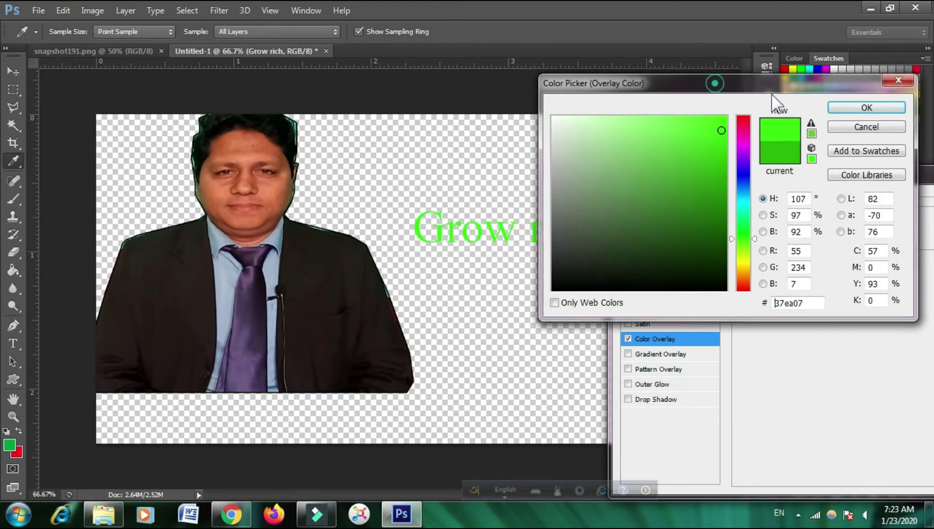
{"action": "left_click", "coordinate": [824, 289]}
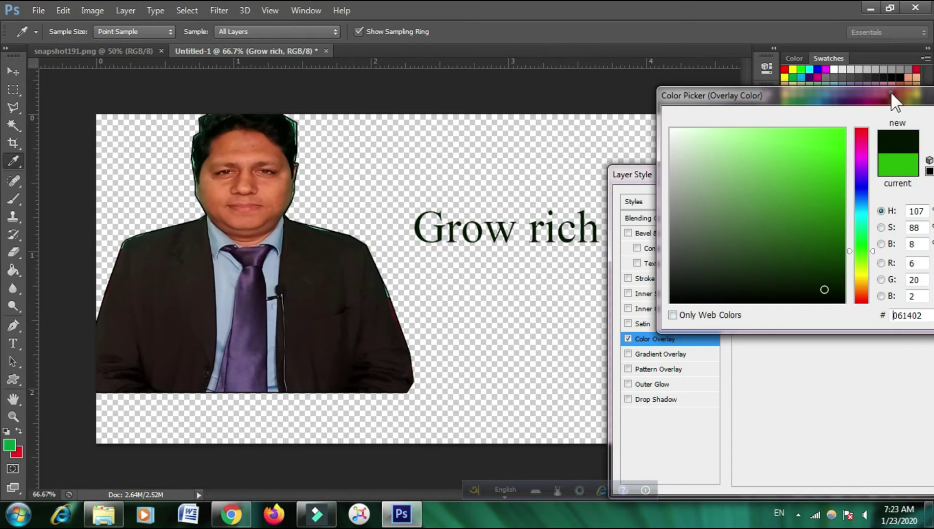
{"action": "left_click_drag", "start_coordinate": [890, 91], "coordinate": [838, 91]}
{"action": "left_click", "coordinate": [904, 124]}
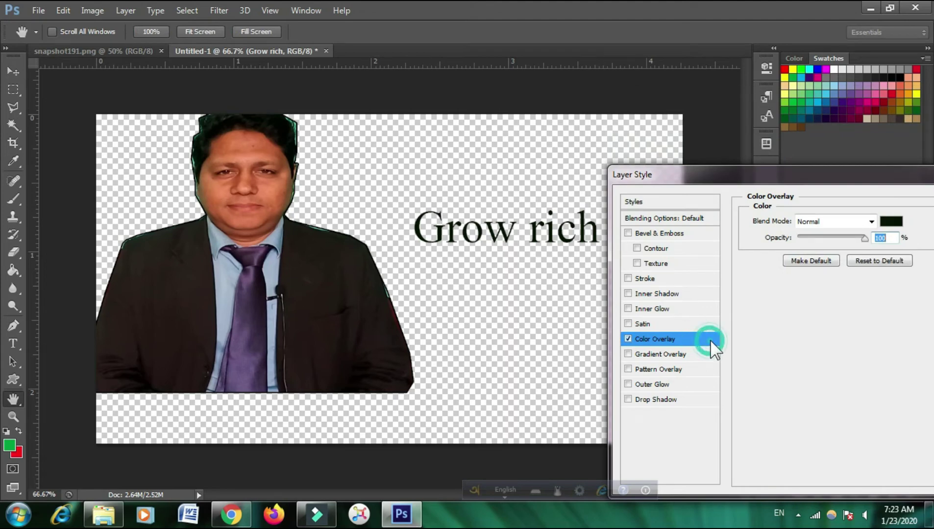
Step: Turn off the Color Overlay and enable a Gradient Overlay on the text
{"action": "left_click", "coordinate": [627, 339]}
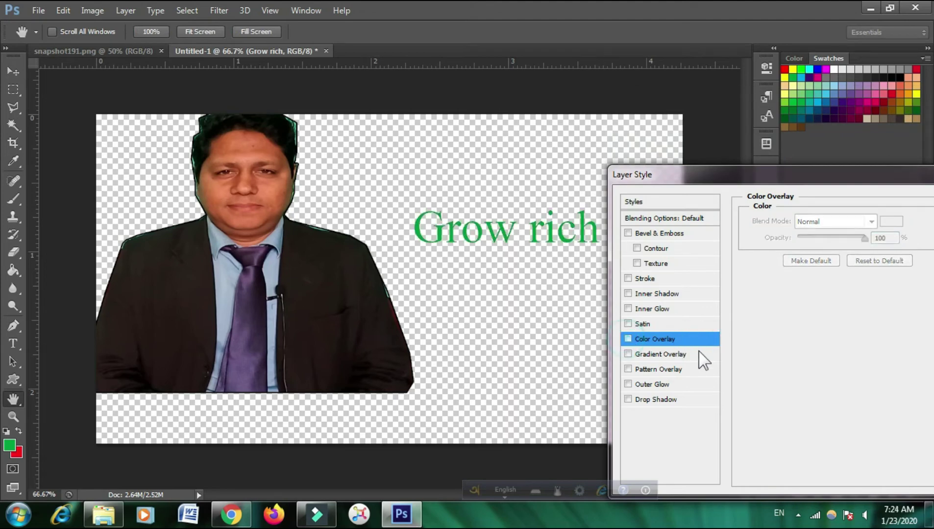
{"action": "left_click", "coordinate": [627, 354]}
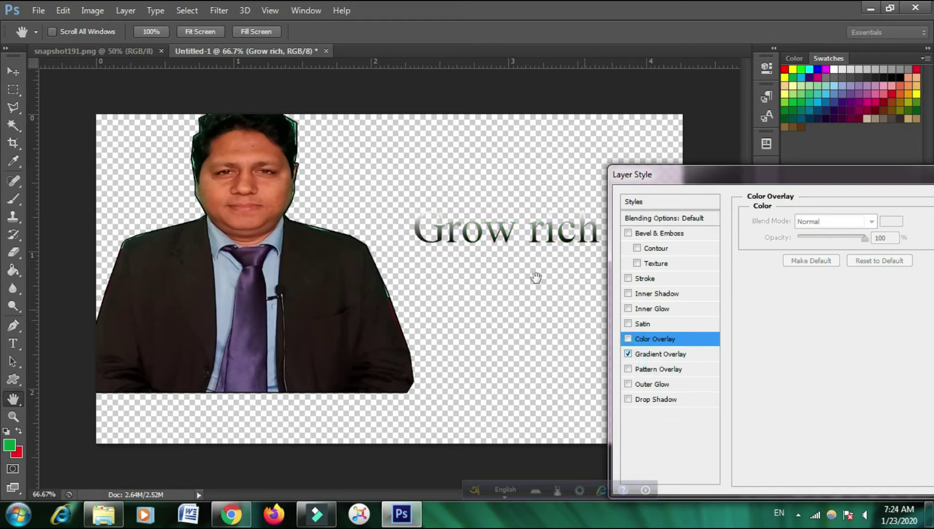
{"action": "left_click", "coordinate": [705, 338]}
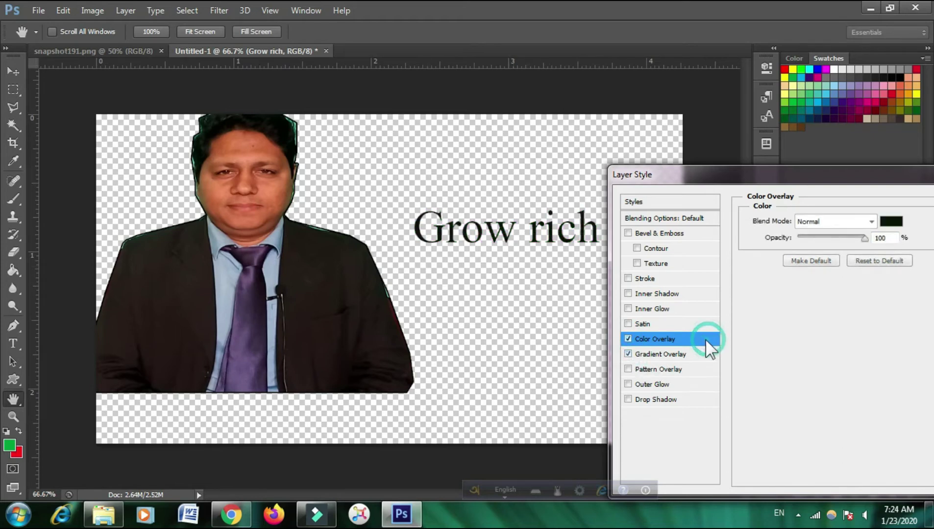
{"action": "left_click", "coordinate": [628, 353]}
Step: Switch off the Color Overlay and lower the Gradient Overlay's opacity
{"action": "left_click", "coordinate": [628, 339]}
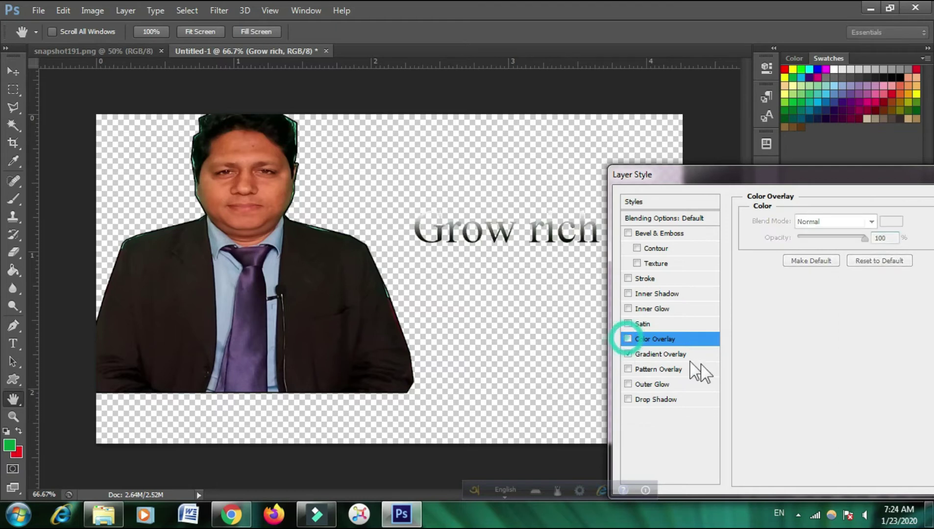
{"action": "left_click", "coordinate": [702, 355]}
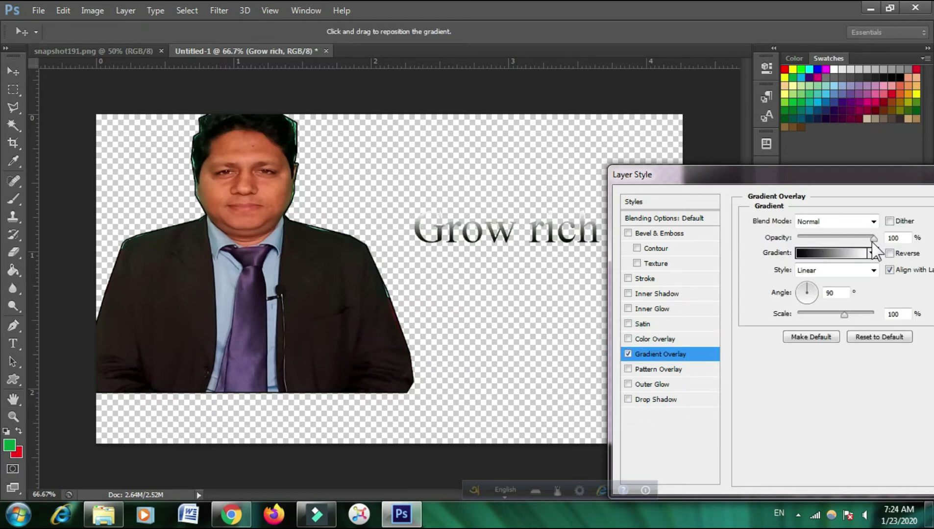
{"action": "mouse_move", "coordinate": [873, 239]}
{"action": "left_mouse_down"}
{"action": "mouse_move", "coordinate": [813, 240]}
{"action": "mouse_move", "coordinate": [866, 236]}
{"action": "mouse_move", "coordinate": [850, 239]}
{"action": "left_mouse_up"}
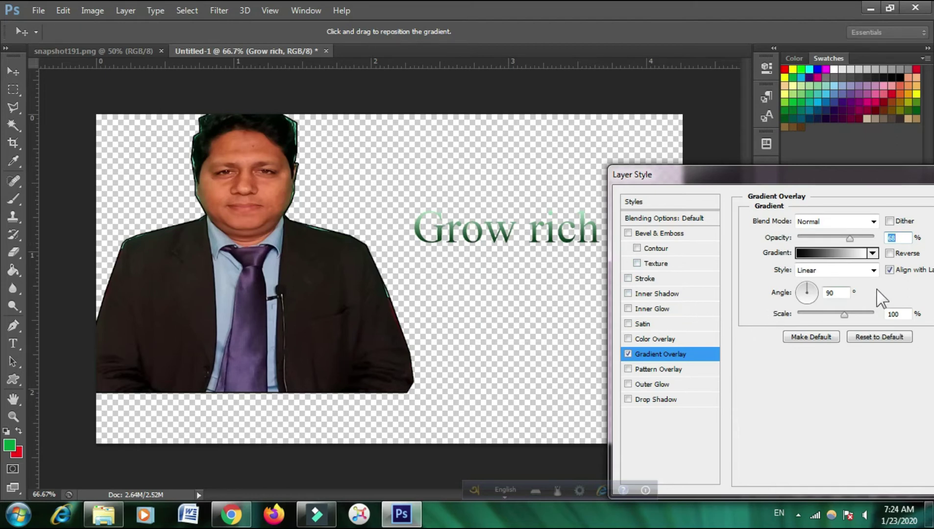
Step: Try green-red, rainbow, spectrum and blue-red-yellow gradient presets, then turn the overlay off
{"action": "left_click", "coordinate": [875, 254]}
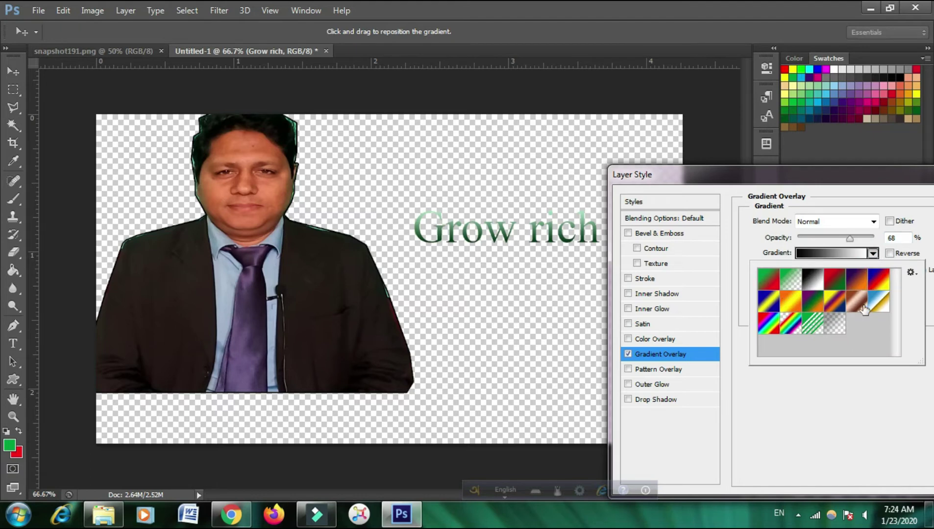
{"action": "left_click", "coordinate": [768, 280]}
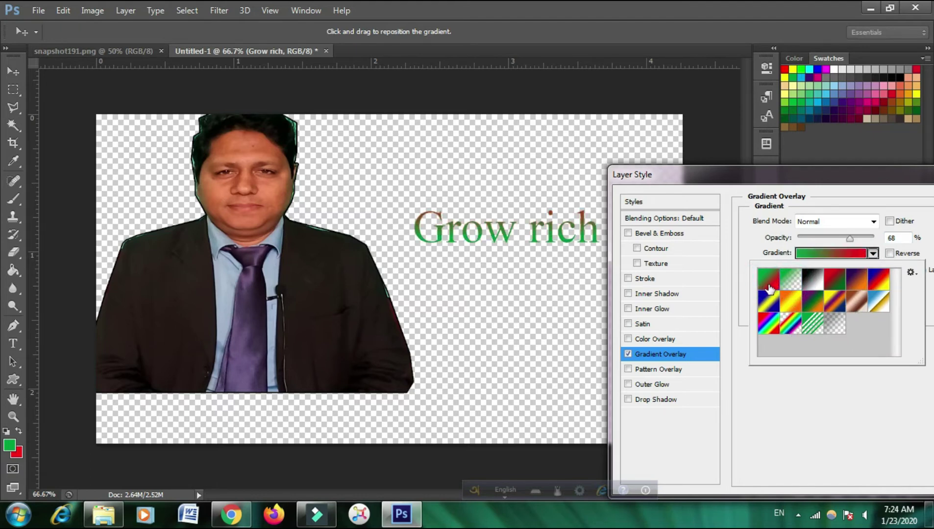
{"action": "left_click", "coordinate": [790, 326]}
{"action": "left_click", "coordinate": [768, 330]}
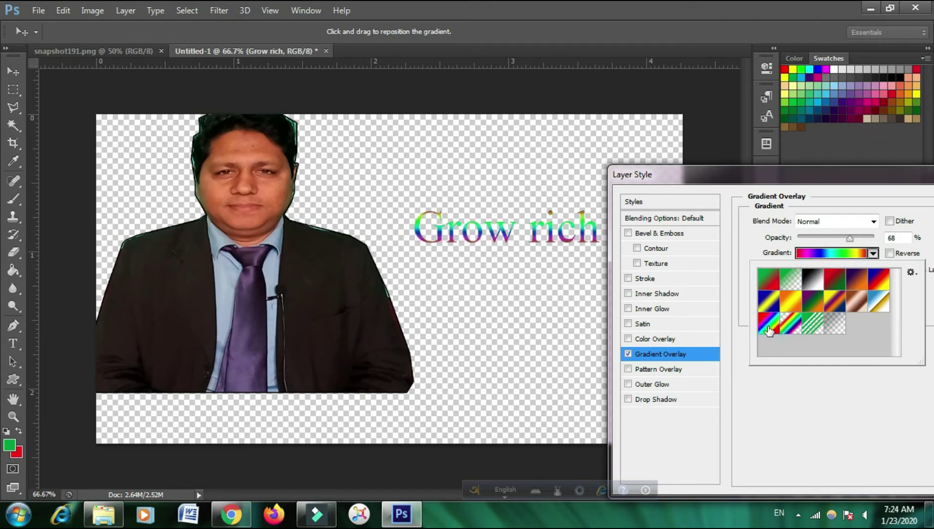
{"action": "left_click", "coordinate": [875, 288]}
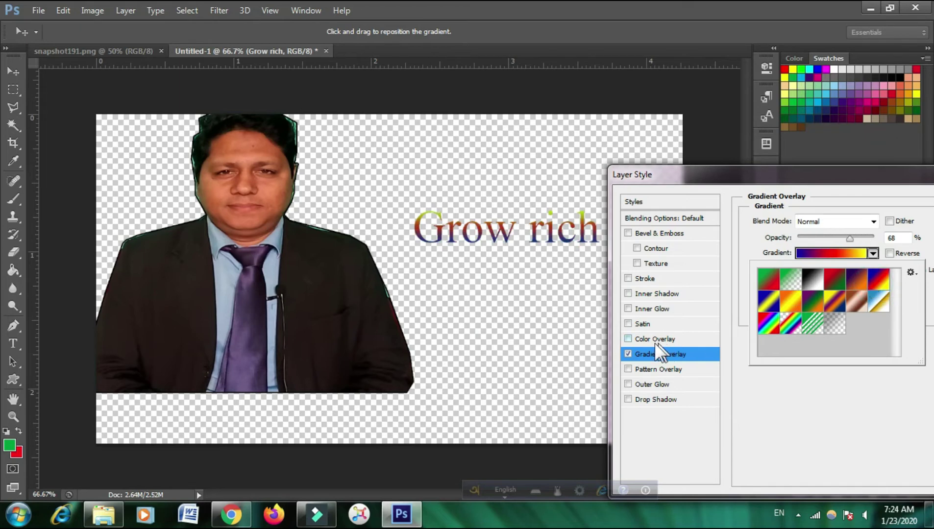
{"action": "left_click", "coordinate": [628, 353]}
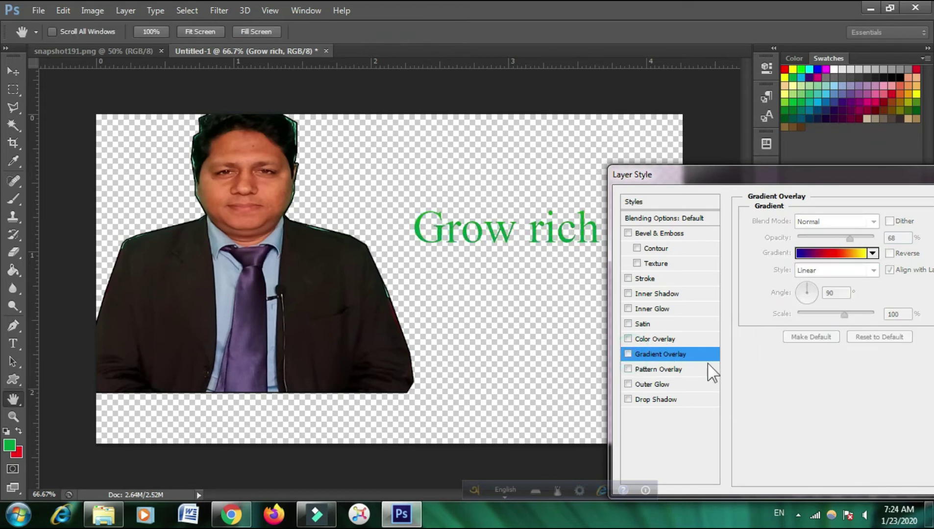
Step: Add a fainter Pattern Overlay to 'Grow rich' and save its pattern as a preset
{"action": "left_click", "coordinate": [627, 369]}
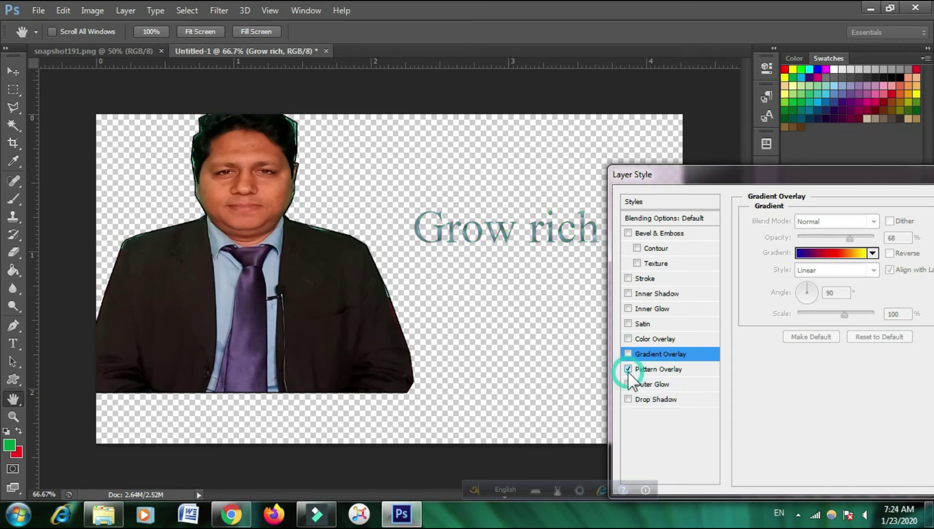
{"action": "left_click", "coordinate": [667, 370]}
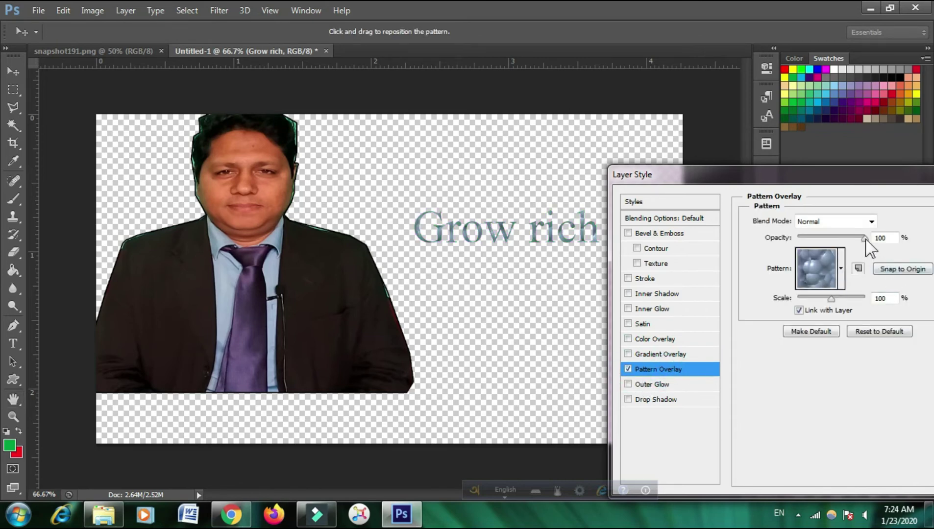
{"action": "mouse_move", "coordinate": [864, 238]}
{"action": "left_mouse_down"}
{"action": "mouse_move", "coordinate": [829, 238]}
{"action": "mouse_move", "coordinate": [864, 238]}
{"action": "left_mouse_up"}
{"action": "left_click", "coordinate": [857, 268]}
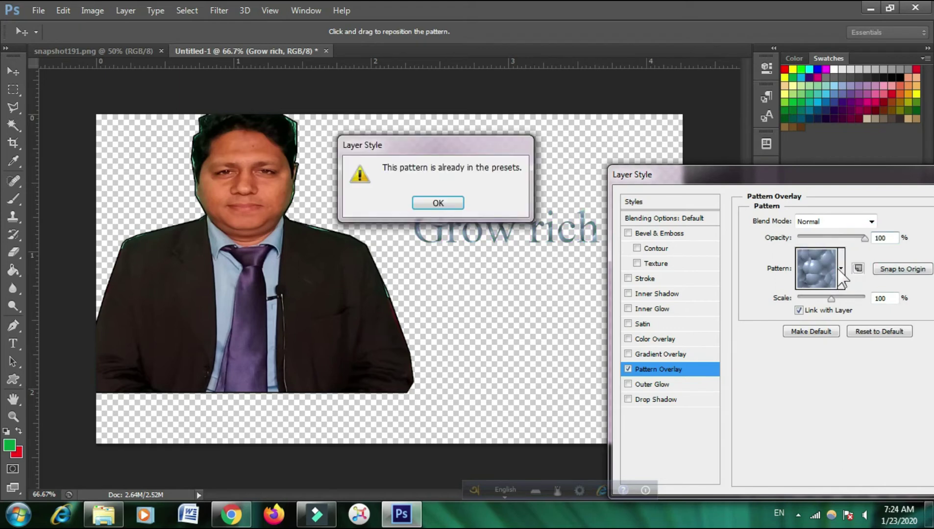
{"action": "left_click", "coordinate": [436, 202]}
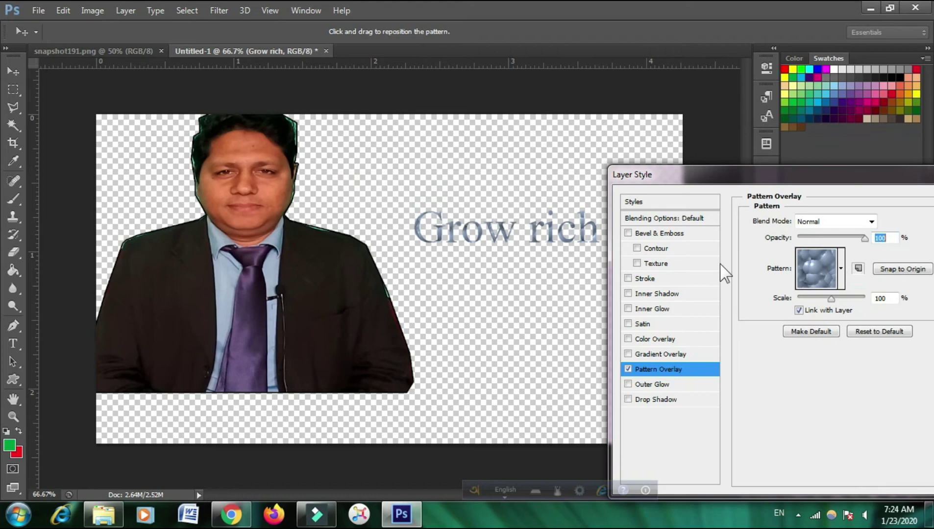
Step: Browse the preset patterns, then drop the Pattern Overlay and enable Outer Glow
{"action": "left_click", "coordinate": [819, 265]}
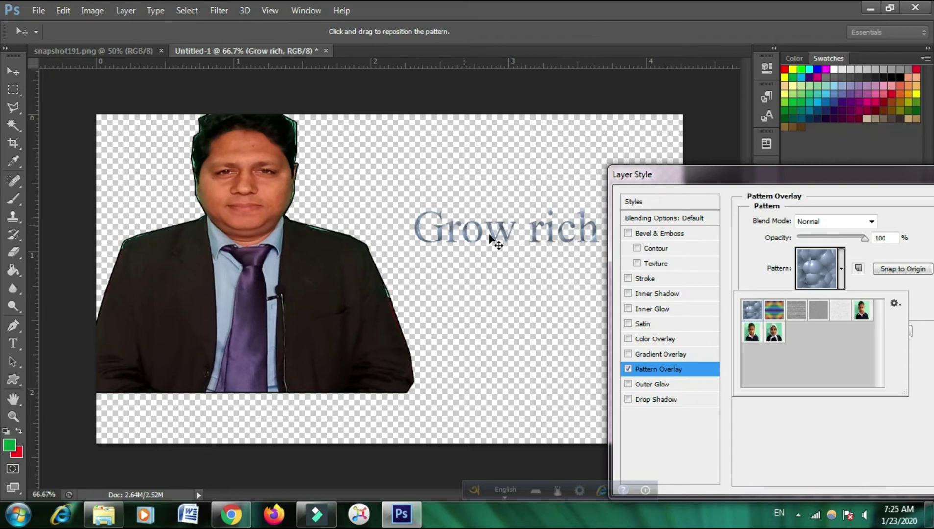
{"action": "left_click", "coordinate": [627, 370]}
{"action": "left_click", "coordinate": [640, 384]}
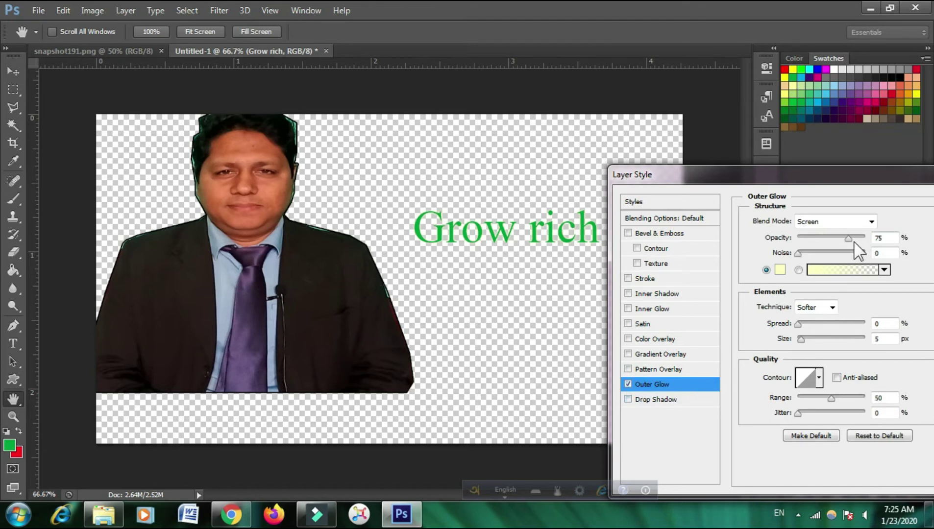
Step: Raise the Outer Glow opacity to 81%, then swap it for a Drop Shadow
{"action": "mouse_move", "coordinate": [850, 239]}
{"action": "left_mouse_down"}
{"action": "mouse_move", "coordinate": [867, 238]}
{"action": "mouse_move", "coordinate": [826, 238]}
{"action": "left_mouse_up"}
{"action": "key", "text": "Tab"}
{"action": "mouse_move", "coordinate": [826, 240]}
{"action": "left_mouse_down"}
{"action": "mouse_move", "coordinate": [871, 237]}
{"action": "mouse_move", "coordinate": [851, 239]}
{"action": "left_mouse_up"}
{"action": "left_click", "coordinate": [628, 384]}
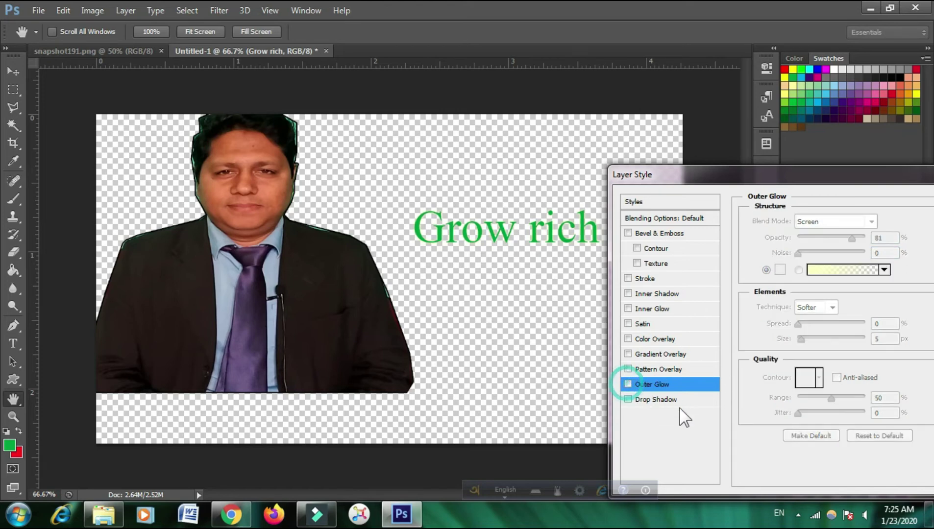
{"action": "left_click", "coordinate": [628, 400]}
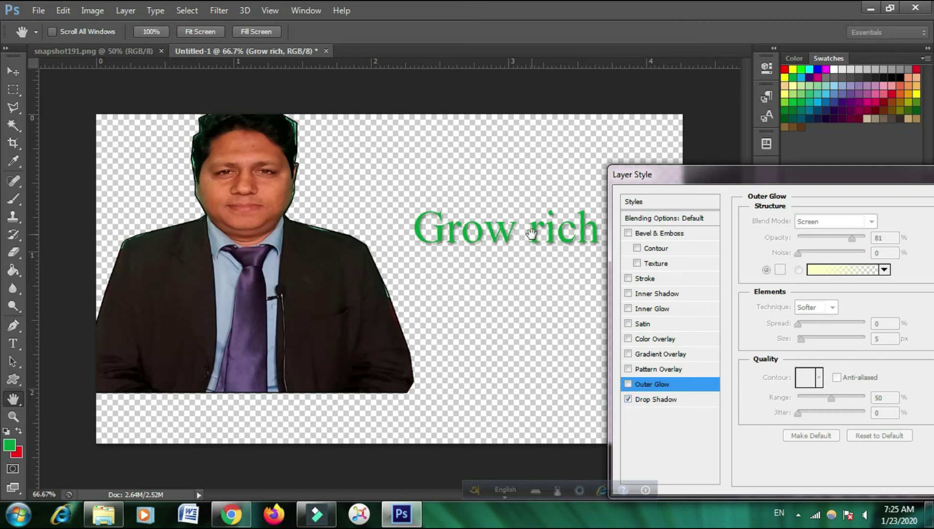
Step: Set the Drop Shadow to 100% opacity and apply the layer style
{"action": "left_click", "coordinate": [679, 399]}
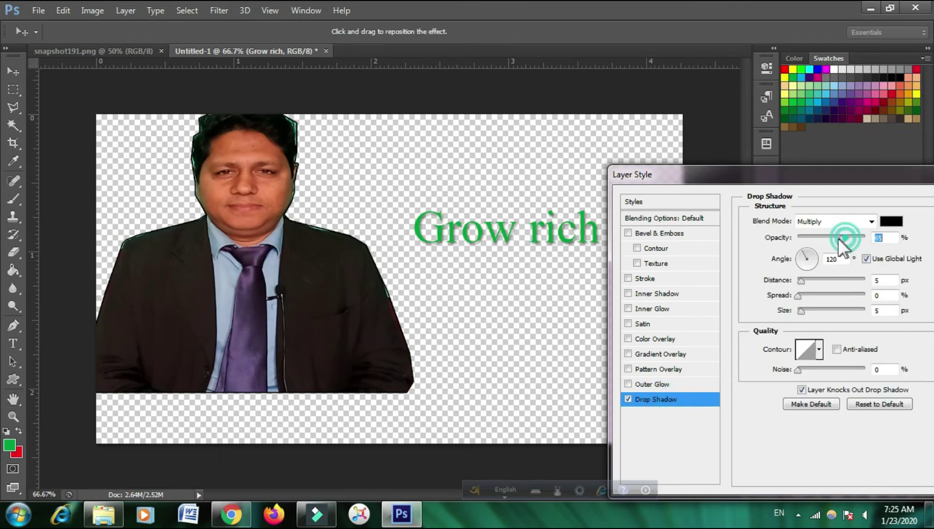
{"action": "mouse_move", "coordinate": [839, 239]}
{"action": "left_mouse_down"}
{"action": "mouse_move", "coordinate": [797, 241]}
{"action": "mouse_move", "coordinate": [891, 237]}
{"action": "left_mouse_up"}
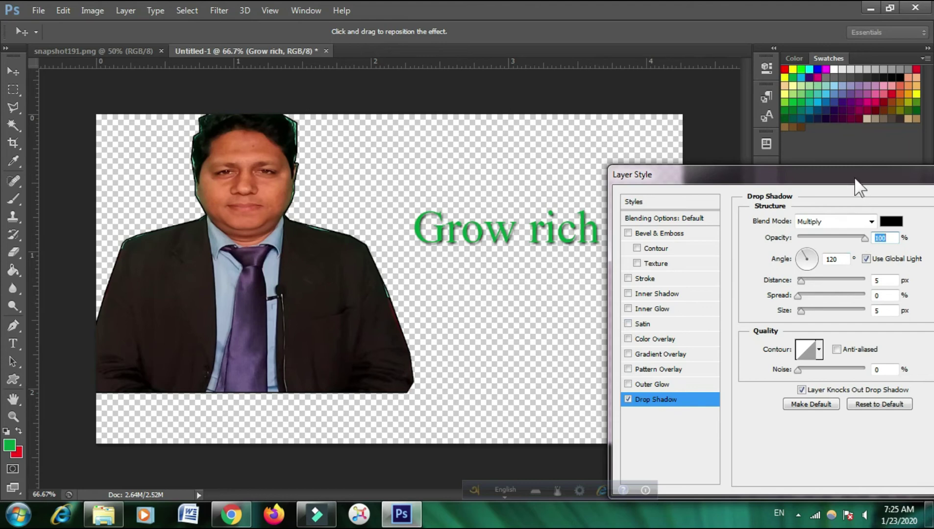
{"action": "left_click_drag", "start_coordinate": [855, 179], "coordinate": [771, 180]}
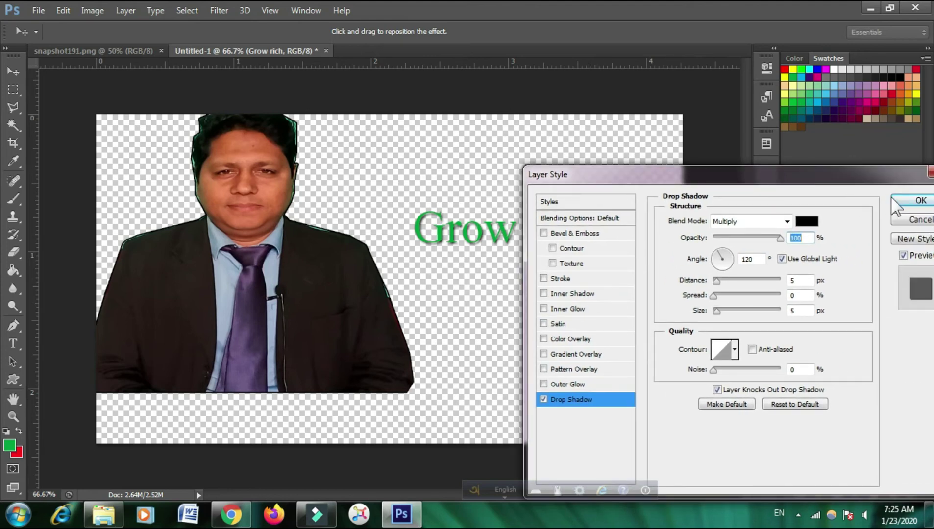
{"action": "left_click", "coordinate": [921, 201]}
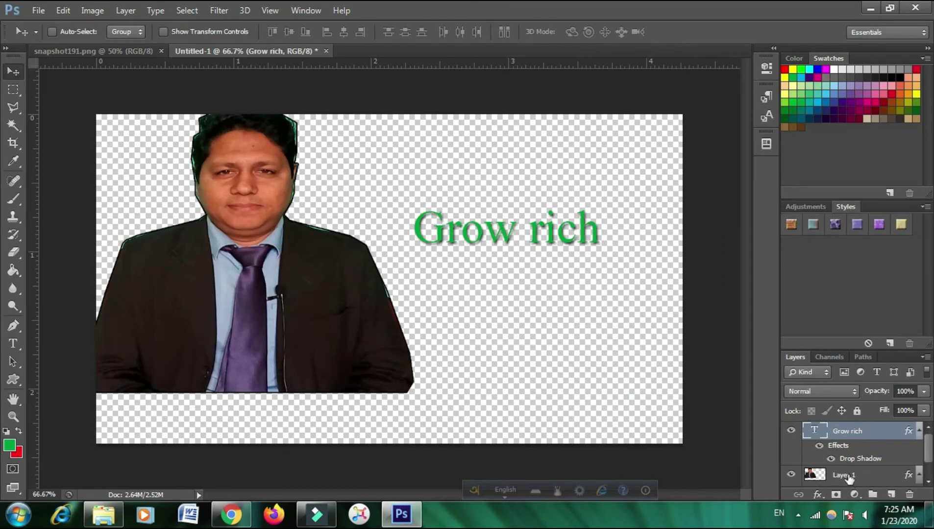
Step: Move the man's photo layer right and down and remove its Stroke
{"action": "left_click", "coordinate": [847, 475]}
{"action": "left_click_drag", "start_coordinate": [298, 251], "coordinate": [346, 292]}
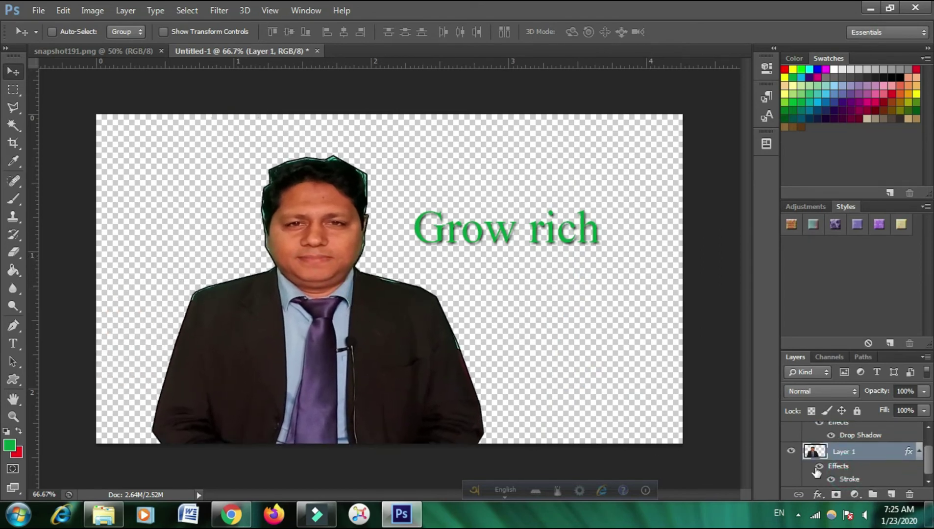
{"action": "double_click", "coordinate": [875, 454]}
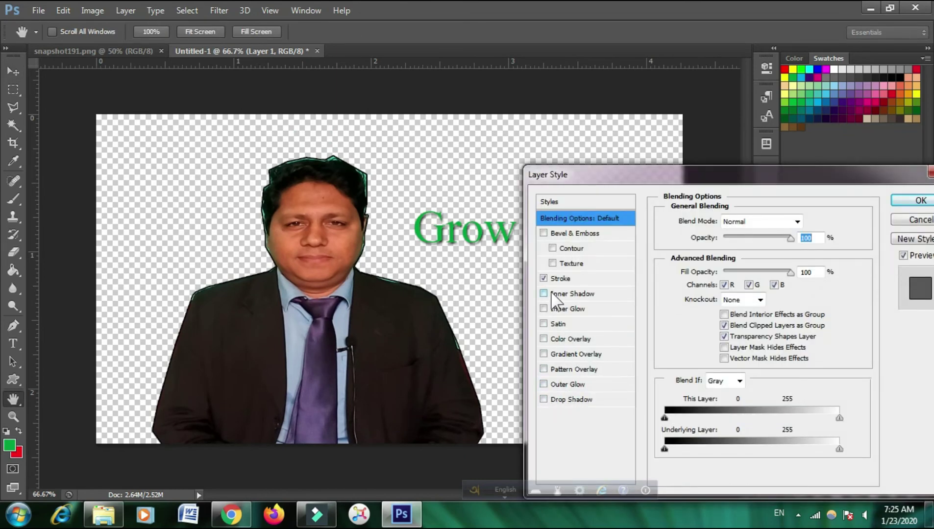
{"action": "left_click", "coordinate": [543, 278]}
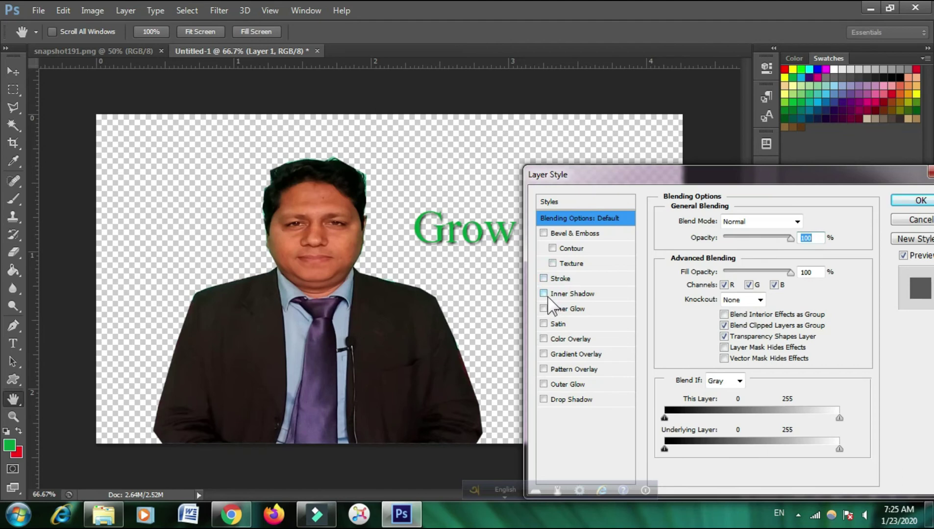
Step: Try an Inner Shadow on the photo, then use an Inner Glow at 100% opacity instead
{"action": "left_click", "coordinate": [545, 294]}
{"action": "left_click", "coordinate": [543, 293]}
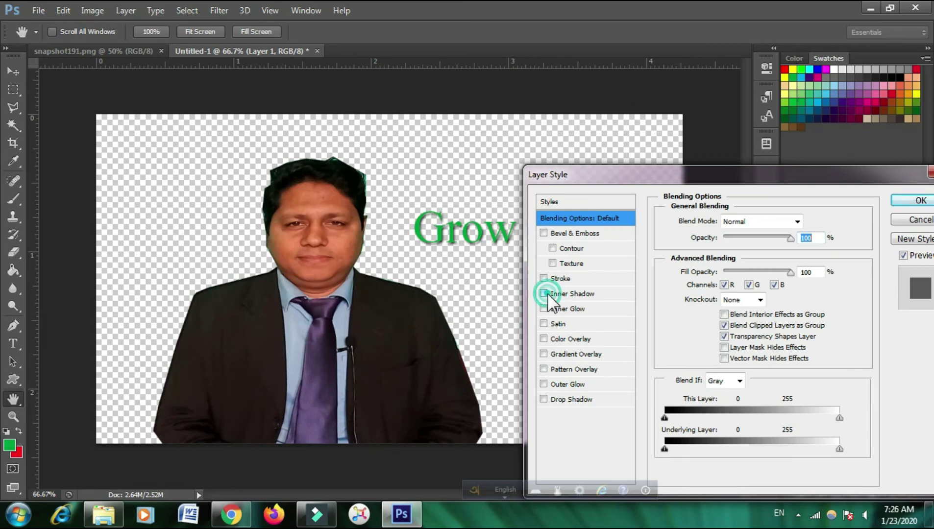
{"action": "left_click", "coordinate": [543, 308]}
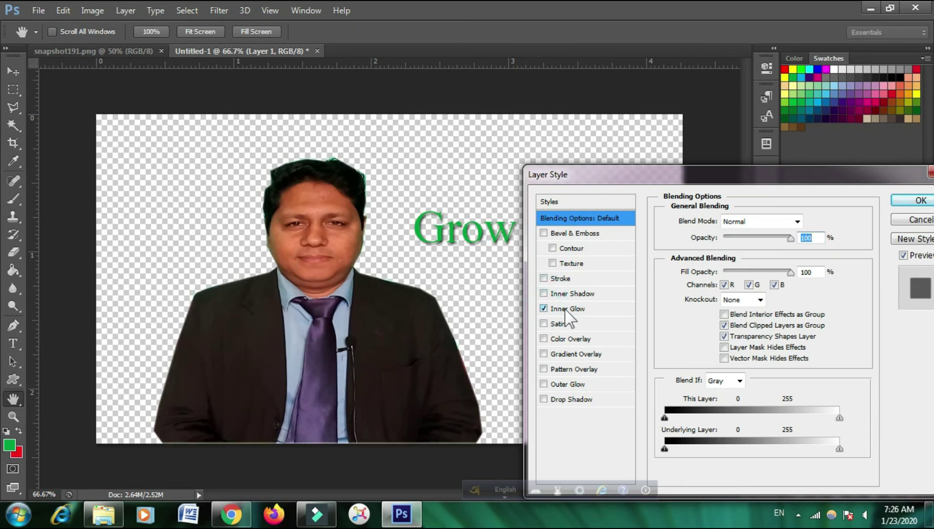
{"action": "left_click", "coordinate": [567, 309]}
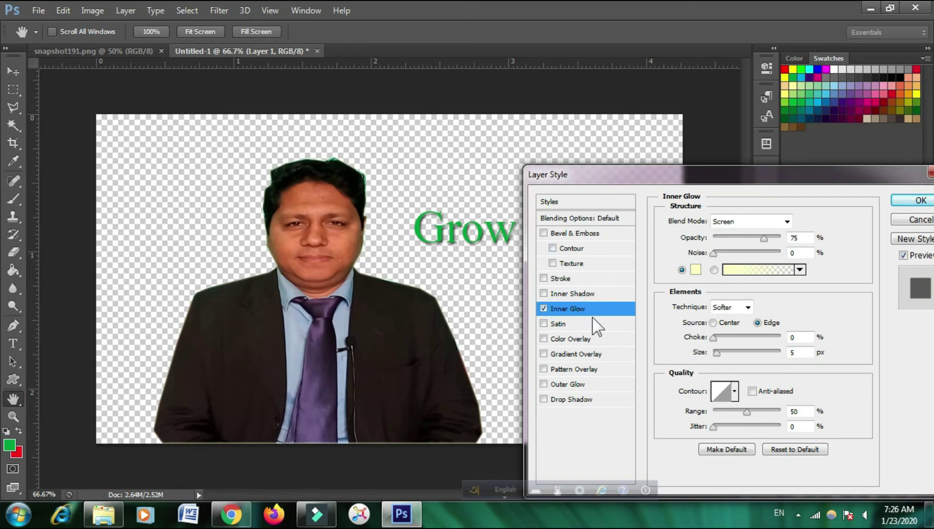
{"action": "mouse_move", "coordinate": [764, 239]}
{"action": "left_mouse_down"}
{"action": "mouse_move", "coordinate": [713, 238]}
{"action": "mouse_move", "coordinate": [784, 239]}
{"action": "left_mouse_up"}
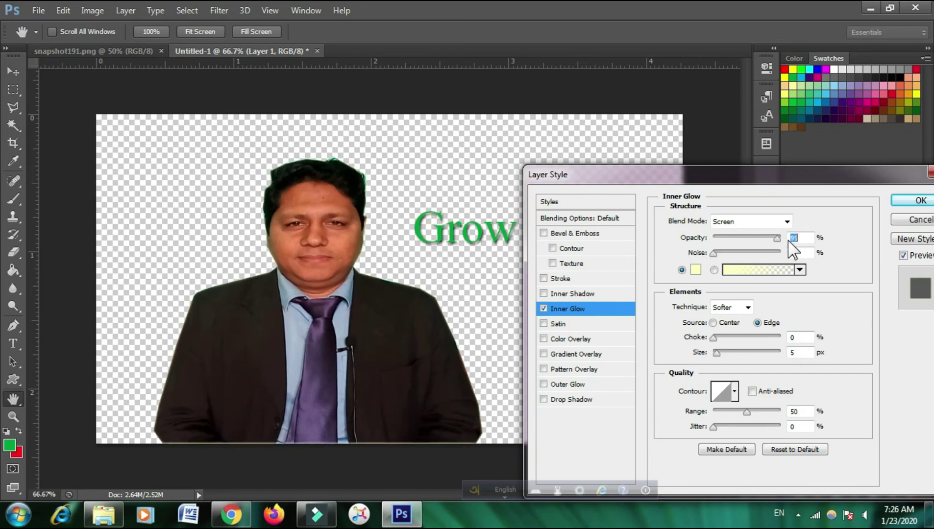
Step: Try a Satin on the photo faded to 0%, leaving Satin and Inner Glow both off
{"action": "left_click", "coordinate": [570, 323]}
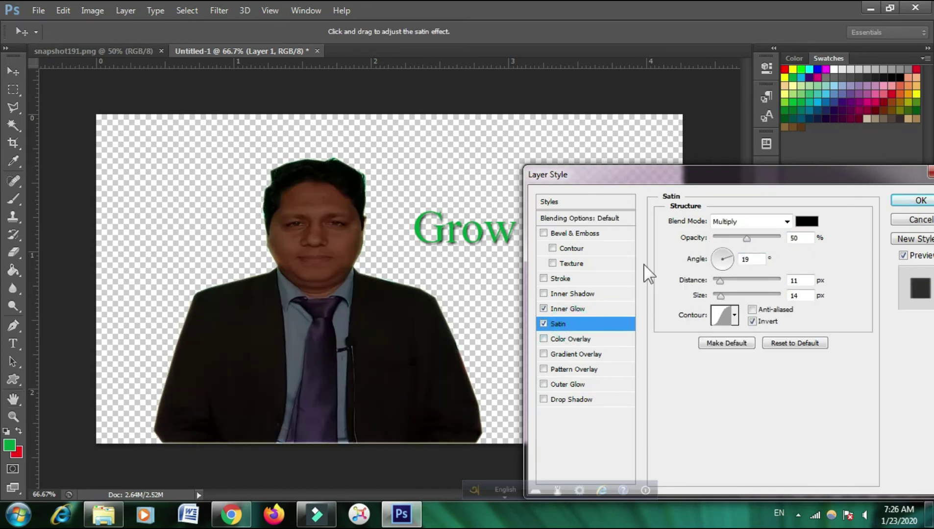
{"action": "left_click", "coordinate": [543, 308]}
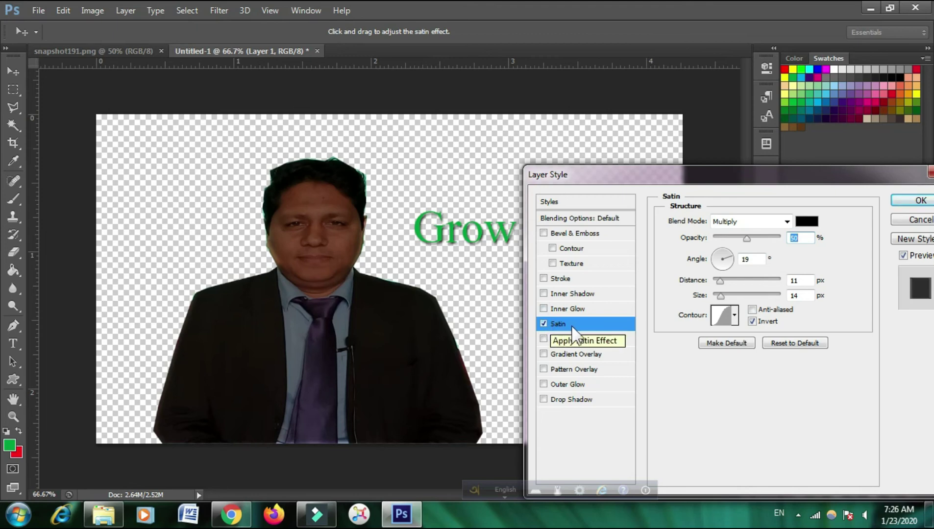
{"action": "left_click", "coordinate": [603, 326]}
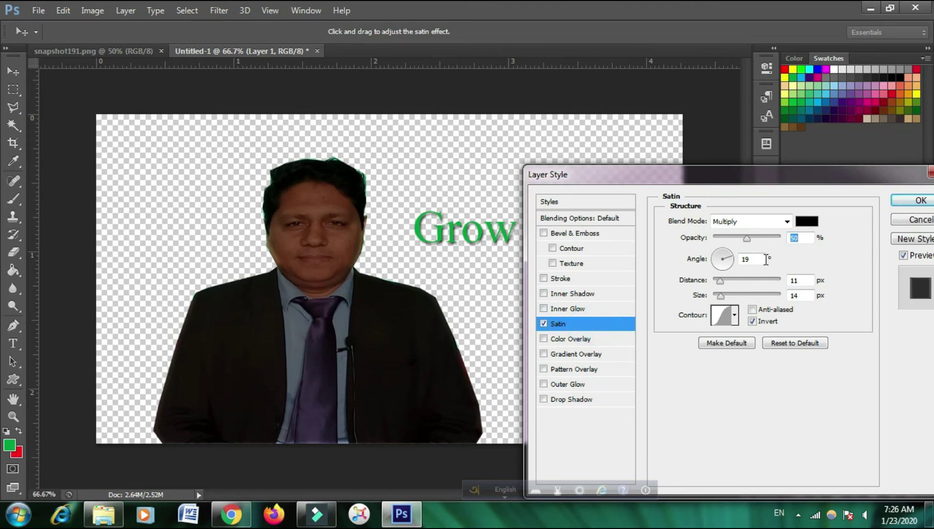
{"action": "mouse_move", "coordinate": [746, 238]}
{"action": "left_mouse_down"}
{"action": "mouse_move", "coordinate": [715, 239]}
{"action": "mouse_move", "coordinate": [782, 238]}
{"action": "mouse_move", "coordinate": [708, 251]}
{"action": "left_mouse_up"}
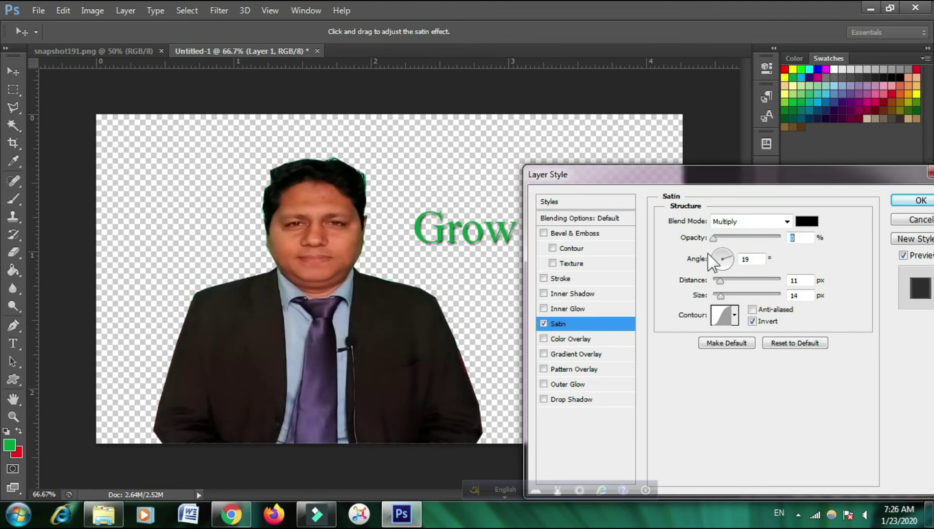
{"action": "left_click", "coordinate": [542, 323]}
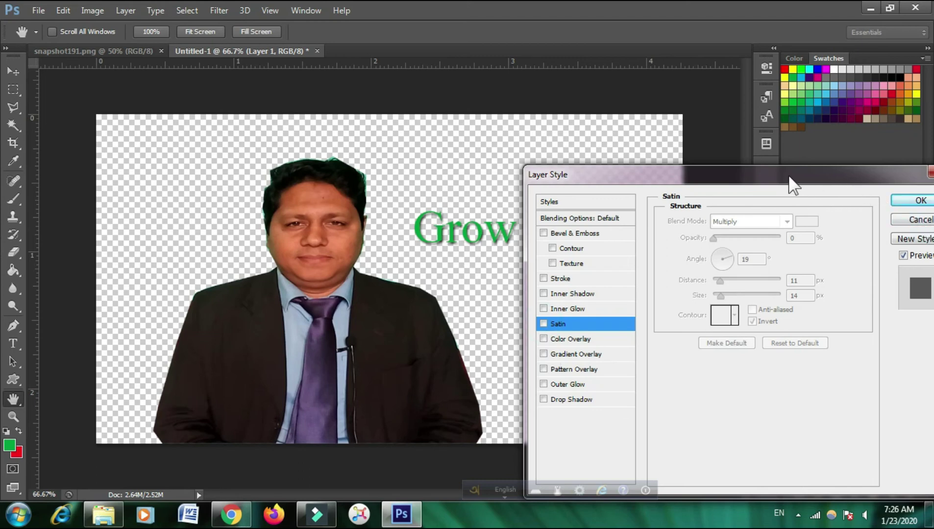
{"action": "left_click_drag", "start_coordinate": [724, 174], "coordinate": [666, 132]}
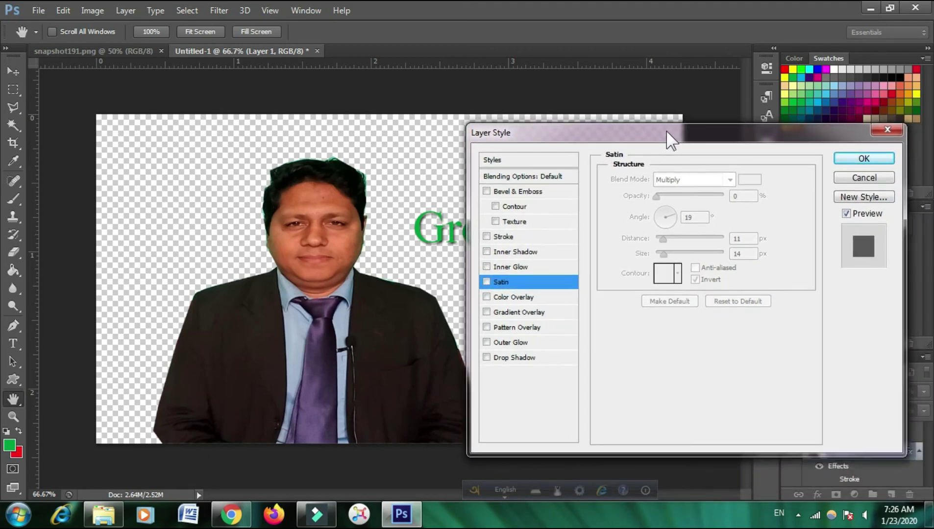
Step: Apply the Layer Style settings to the man's photo and close the dialog
{"action": "left_click", "coordinate": [864, 159]}
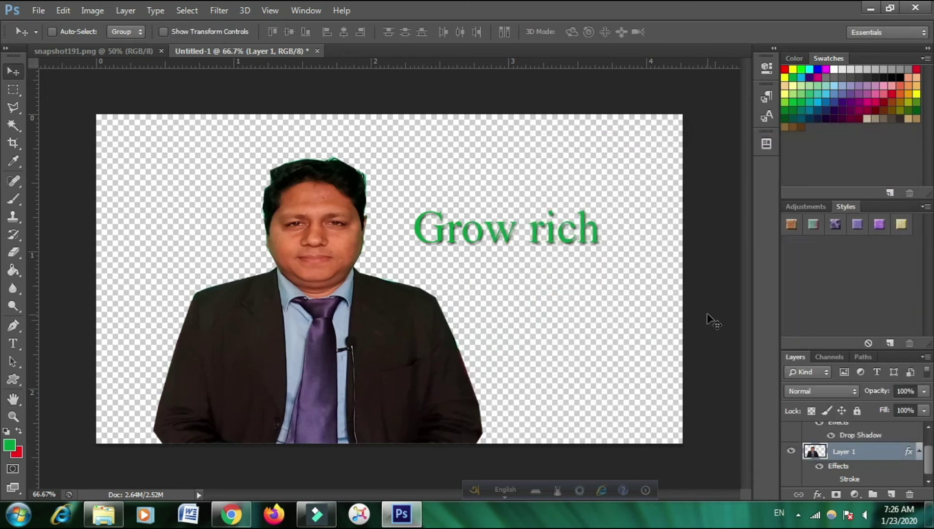